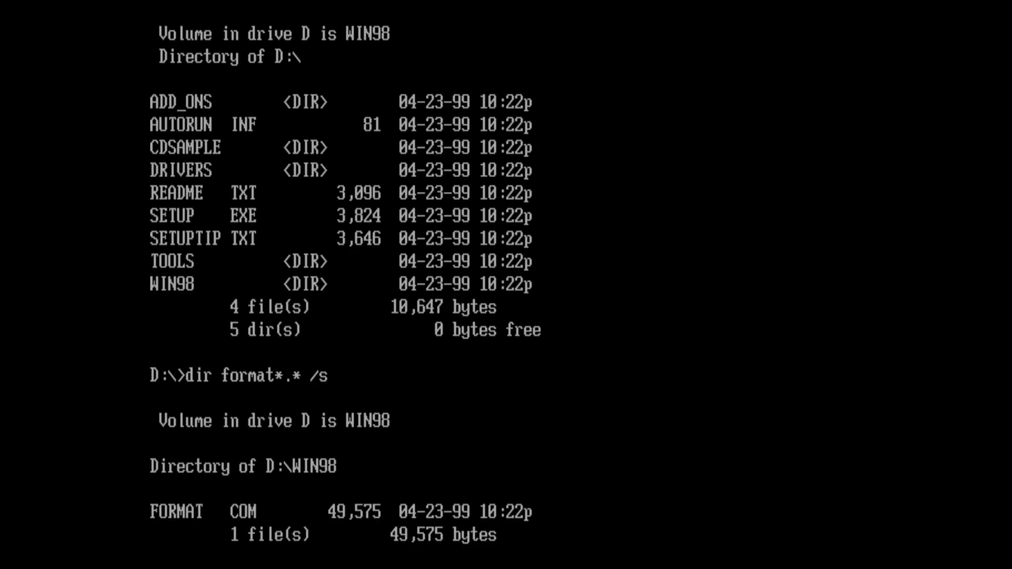
Change to the win98 directory, clear the screen, and run format c:/s, confirming that drive C is erased
{"action": "type", "text": "cd win98"}
{"action": "key", "text": "Return"}
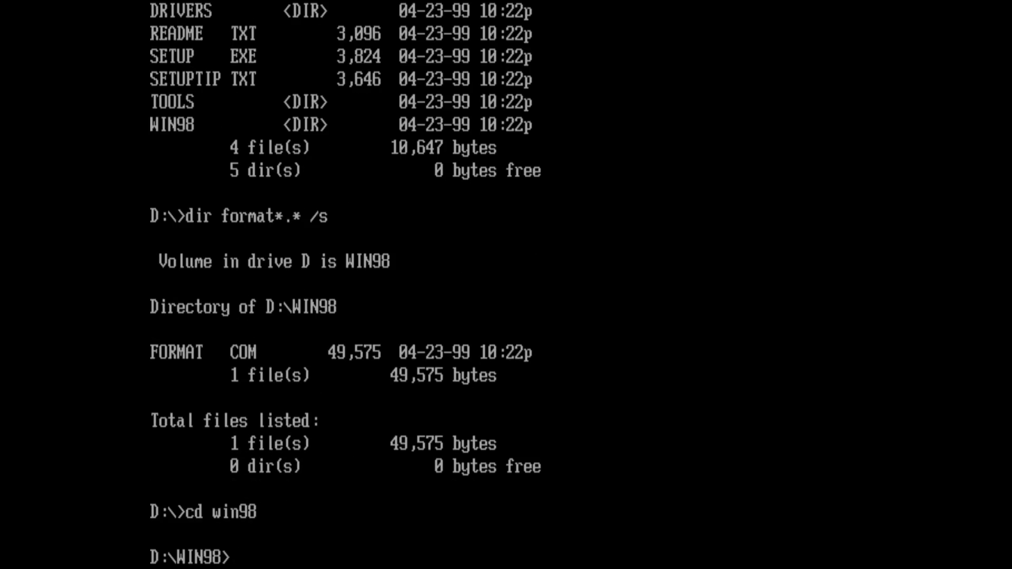
{"action": "type", "text": "cls"}
{"action": "key", "text": "Return"}
{"action": "type", "text": "format c:/s"}
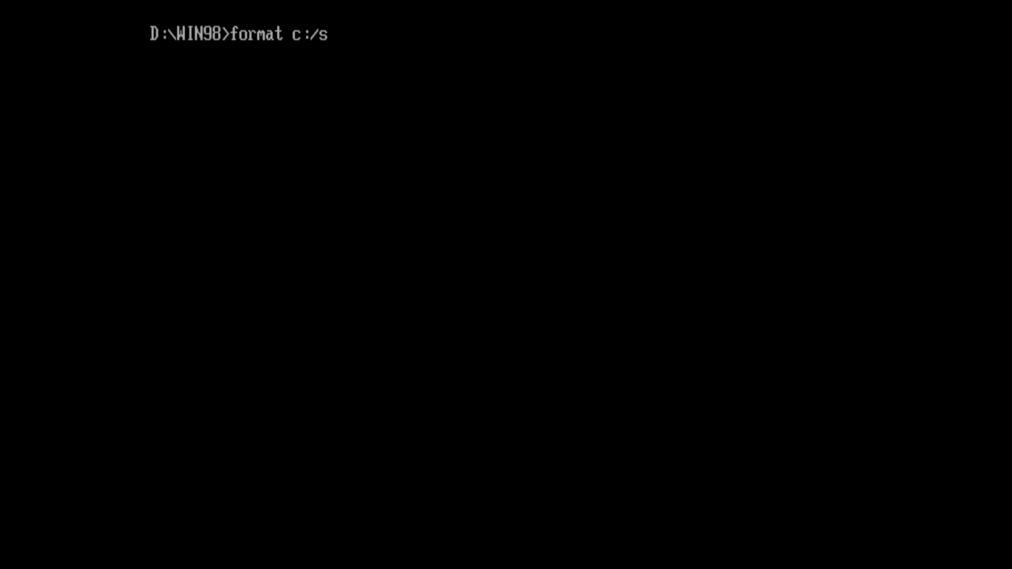
{"action": "key", "text": "Return"}
{"action": "type", "text": "y"}
{"action": "key", "text": "Return"}
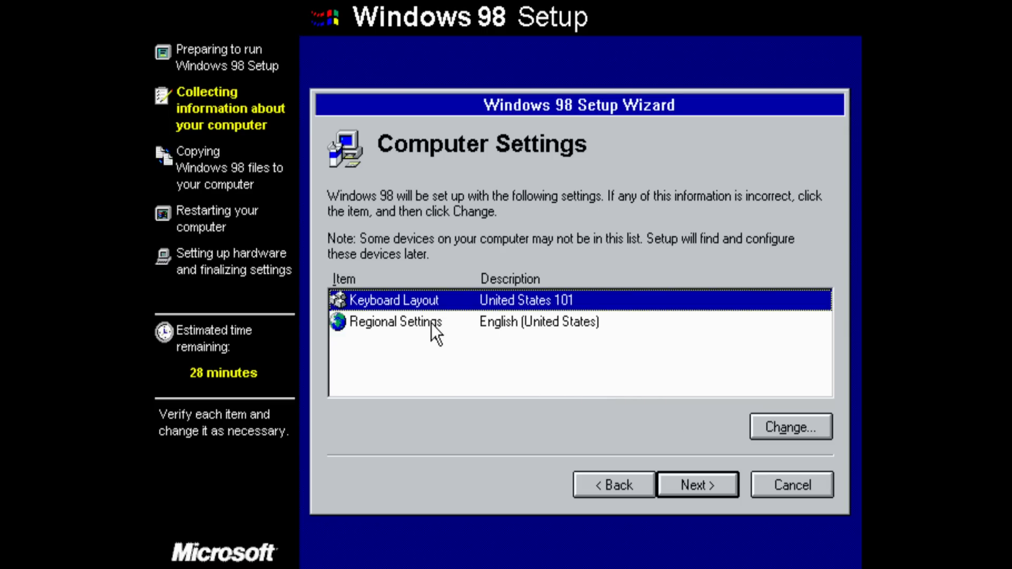
Set the regional settings to English (Australian) and advance the setup wizard to the setup options
{"action": "double_click", "coordinate": [431, 324]}
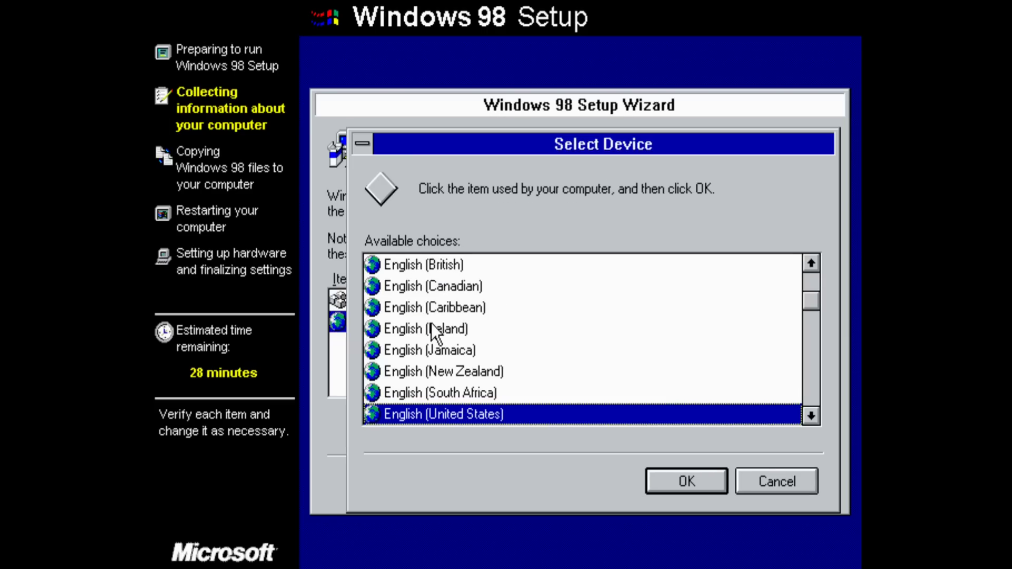
{"action": "left_click_drag", "start_coordinate": [808, 283], "coordinate": [808, 268]}
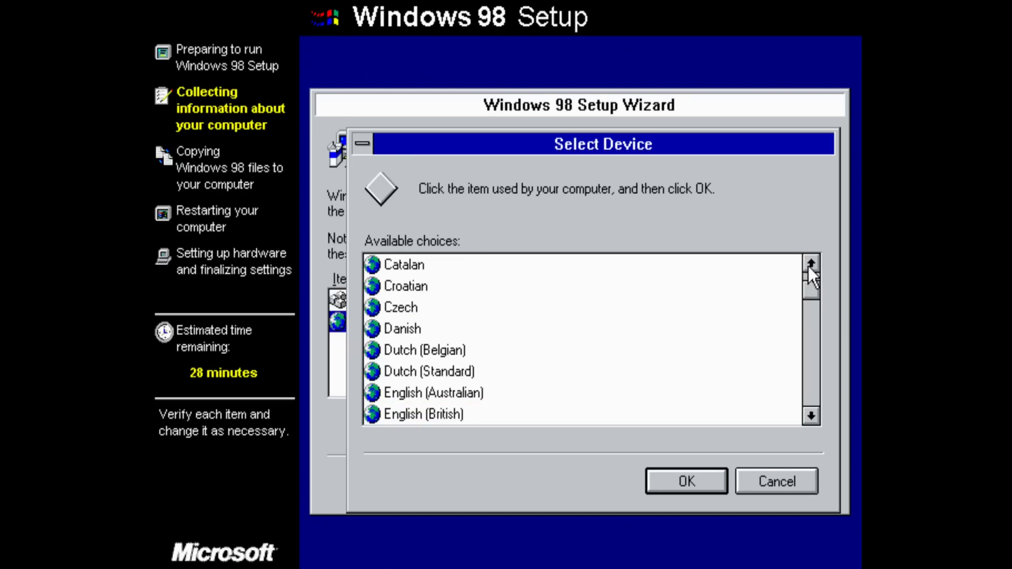
{"action": "left_click", "coordinate": [493, 400]}
{"action": "left_click", "coordinate": [687, 481]}
{"action": "left_click", "coordinate": [690, 482]}
{"action": "left_click", "coordinate": [690, 481]}
{"action": "left_click", "coordinate": [690, 482]}
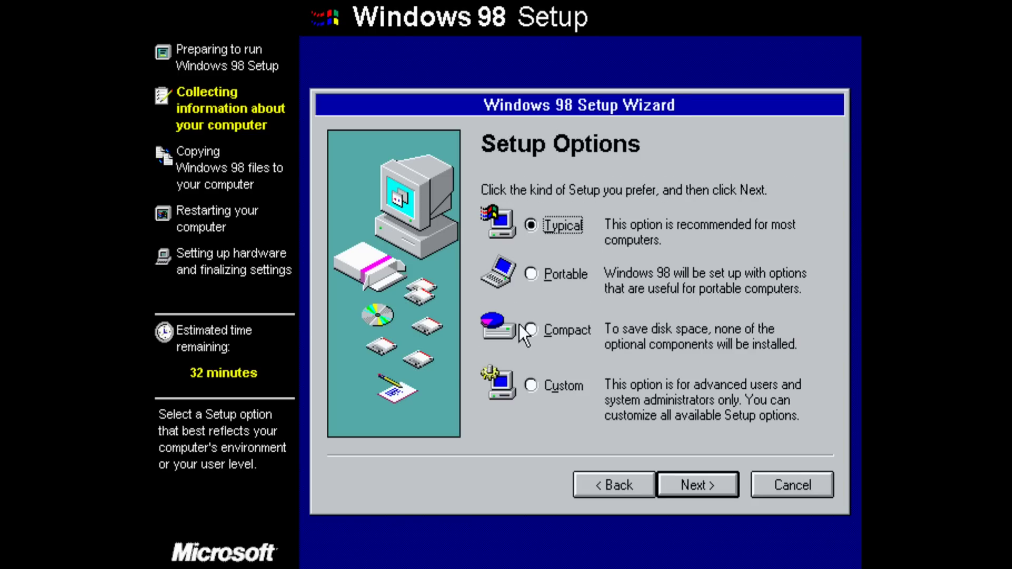
Choose the Custom setup type and exclude the Accessibility components from the installation
{"action": "left_click", "coordinate": [530, 384]}
{"action": "left_click", "coordinate": [685, 483]}
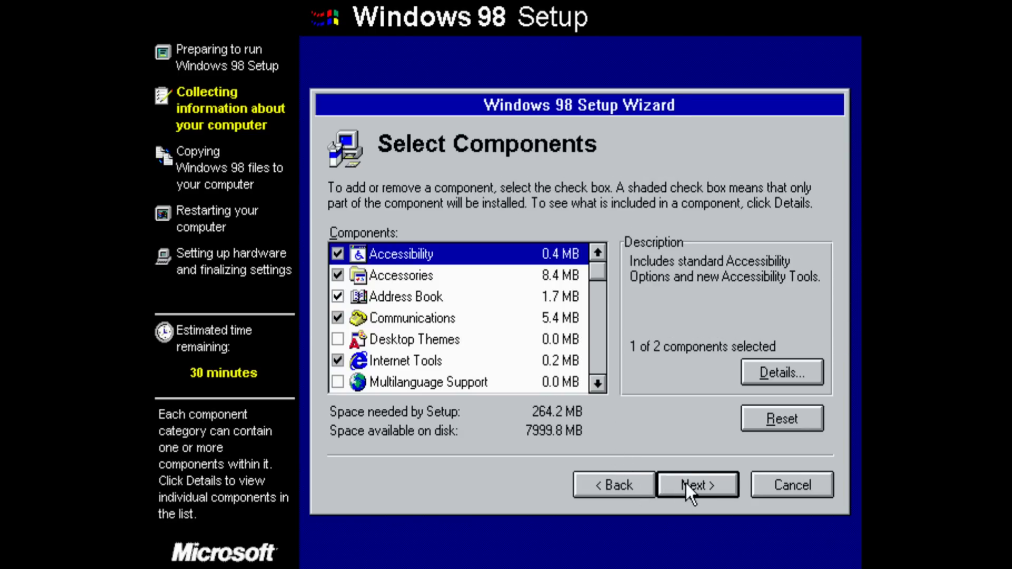
{"action": "left_click", "coordinate": [343, 252]}
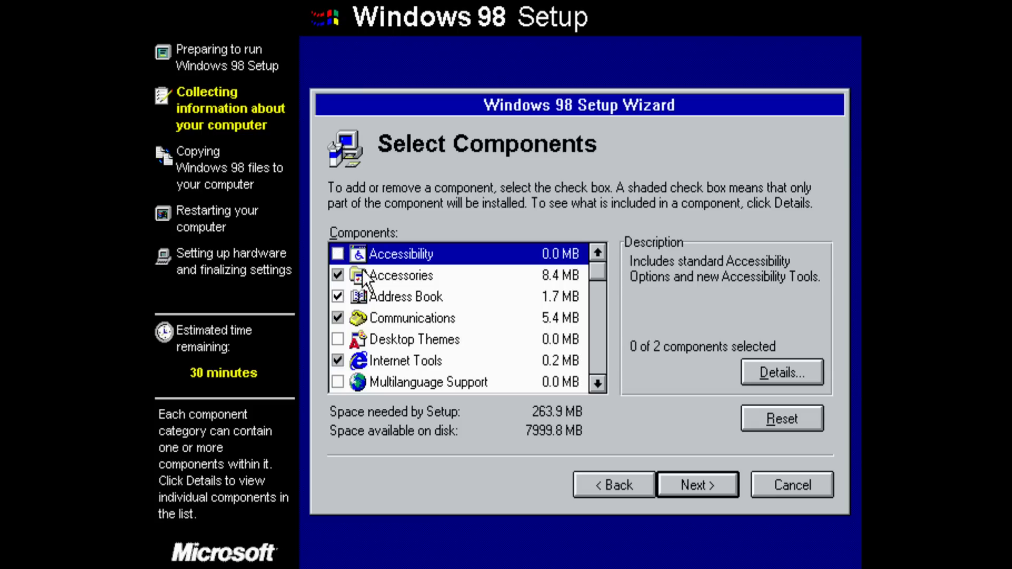
In the Accessories details, exclude Calculator, Document Templates, Imaging and Paint
{"action": "left_click", "coordinate": [377, 275]}
{"action": "left_click", "coordinate": [762, 375]}
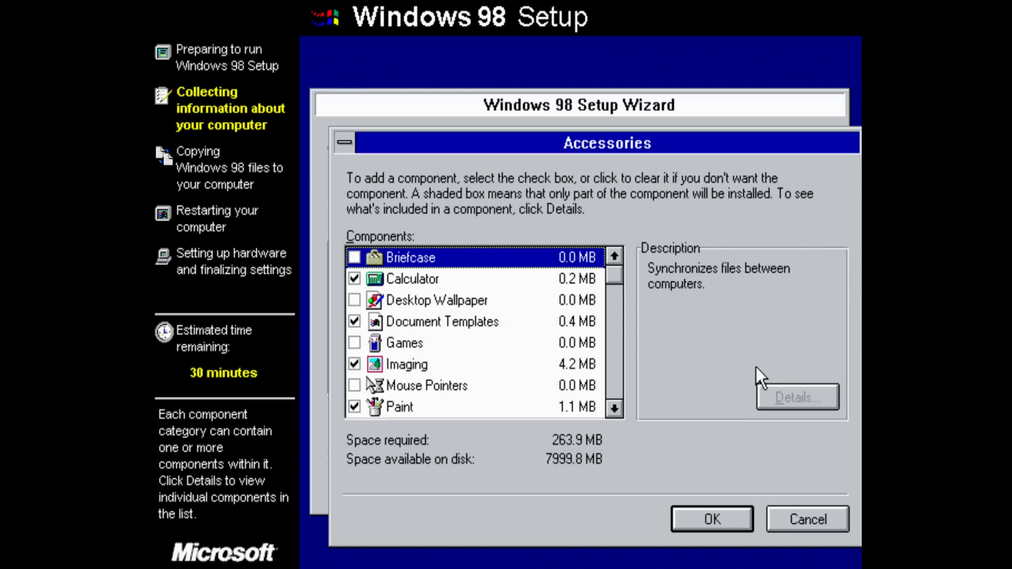
{"action": "left_click", "coordinate": [355, 279]}
{"action": "left_click", "coordinate": [354, 321]}
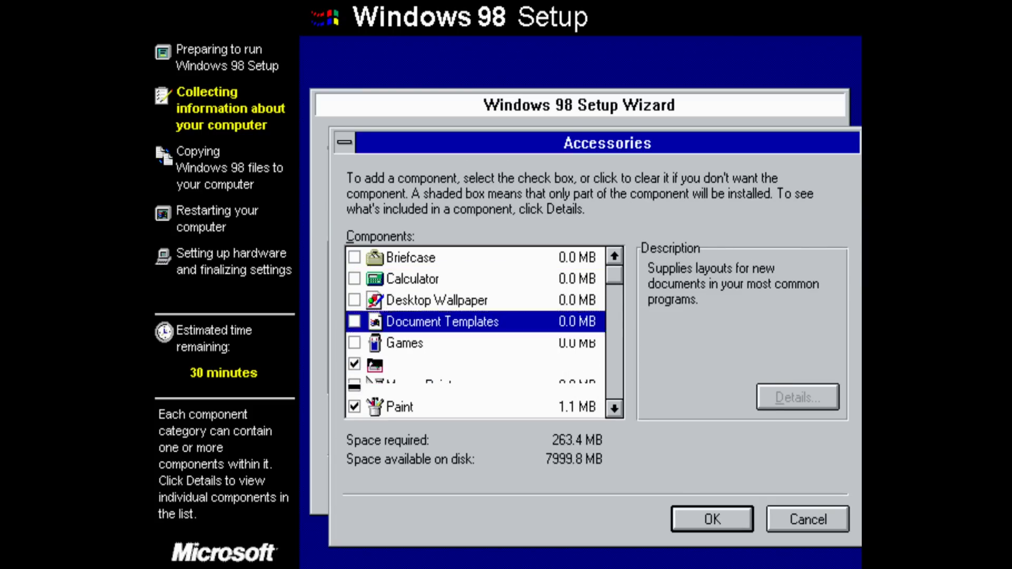
{"action": "left_click", "coordinate": [354, 364]}
{"action": "left_click", "coordinate": [354, 407]}
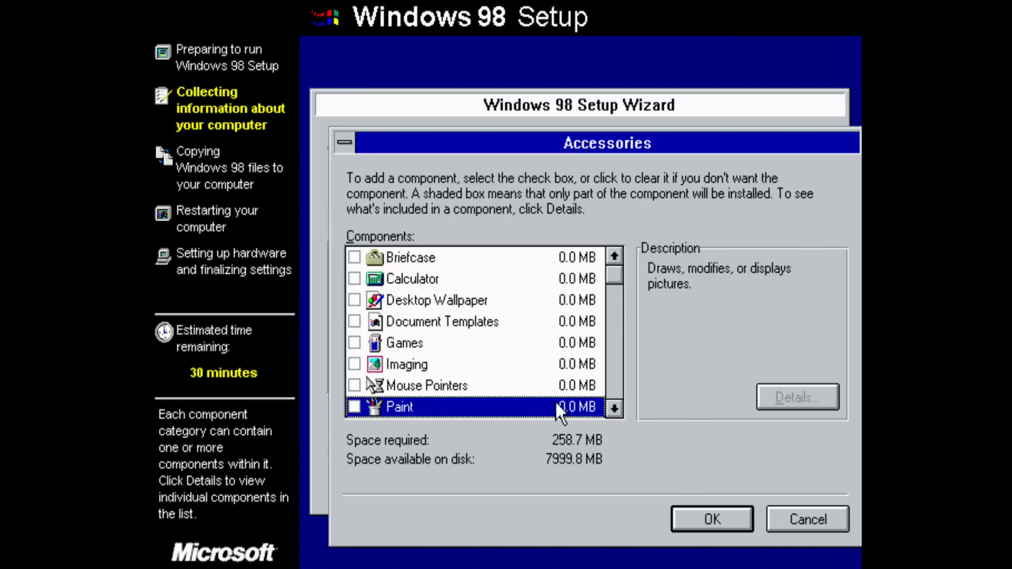
Exclude Screen Savers, Windows Scripting Host and WordPad from the accessories and accept the selection
{"action": "left_click", "coordinate": [614, 408]}
{"action": "left_click", "coordinate": [614, 408]}
{"action": "left_click", "coordinate": [614, 409]}
{"action": "left_click", "coordinate": [614, 408]}
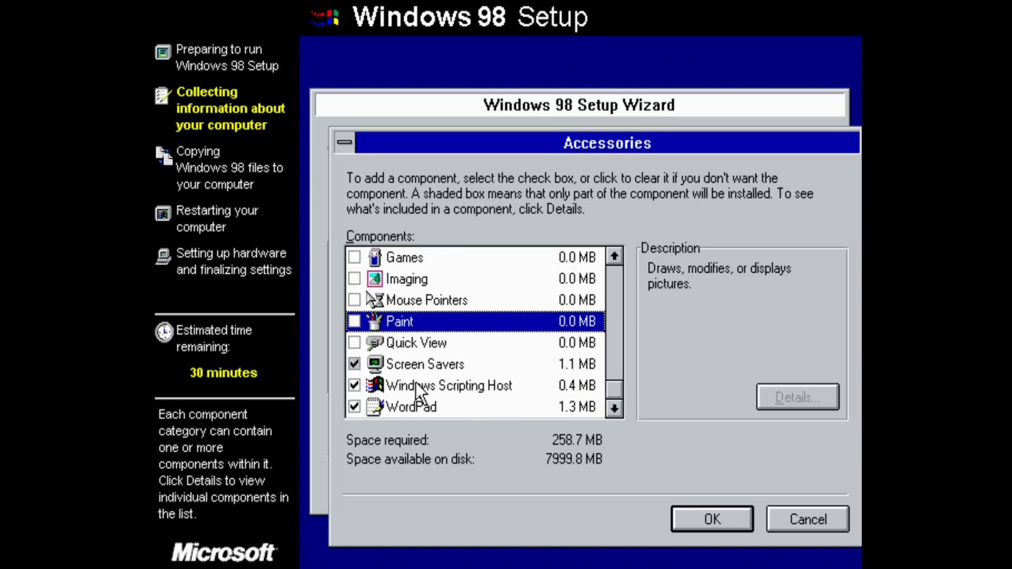
{"action": "left_click", "coordinate": [354, 364]}
{"action": "left_click", "coordinate": [354, 385]}
{"action": "left_click", "coordinate": [354, 407]}
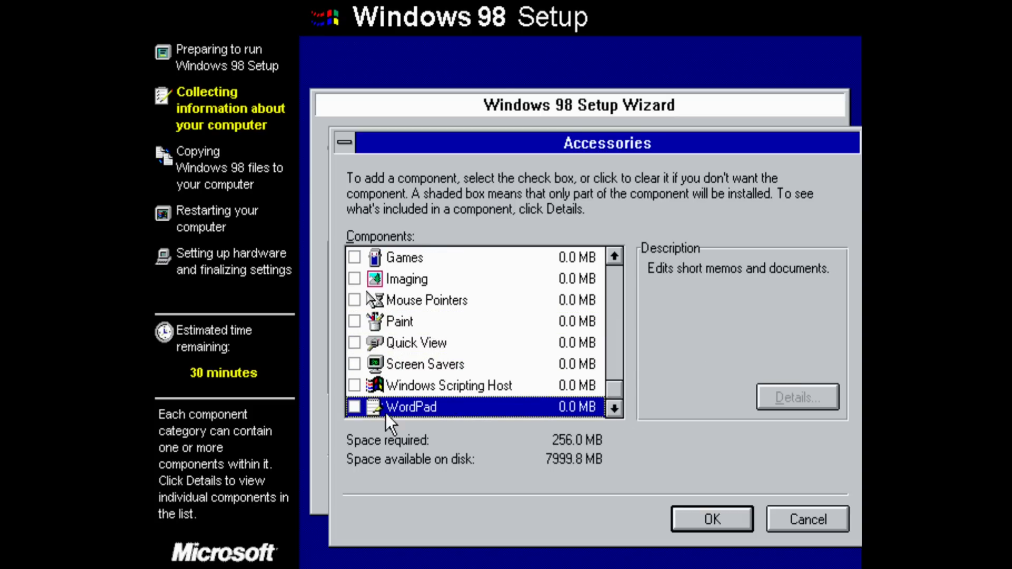
{"action": "left_click", "coordinate": [685, 513]}
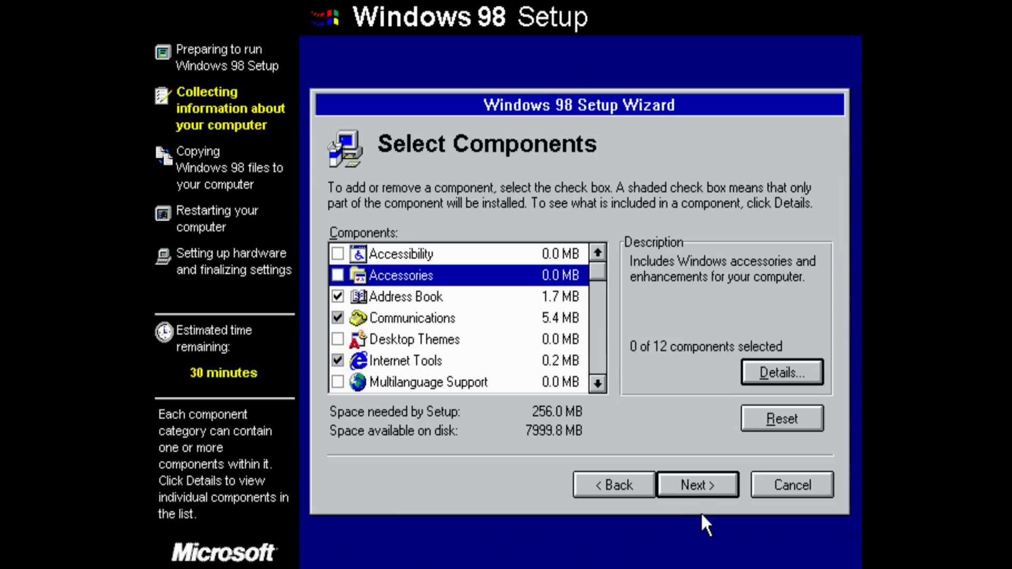
Exclude Address Book, Communications and Internet Tools from the components to install
{"action": "left_click", "coordinate": [339, 296]}
{"action": "left_click", "coordinate": [443, 408]}
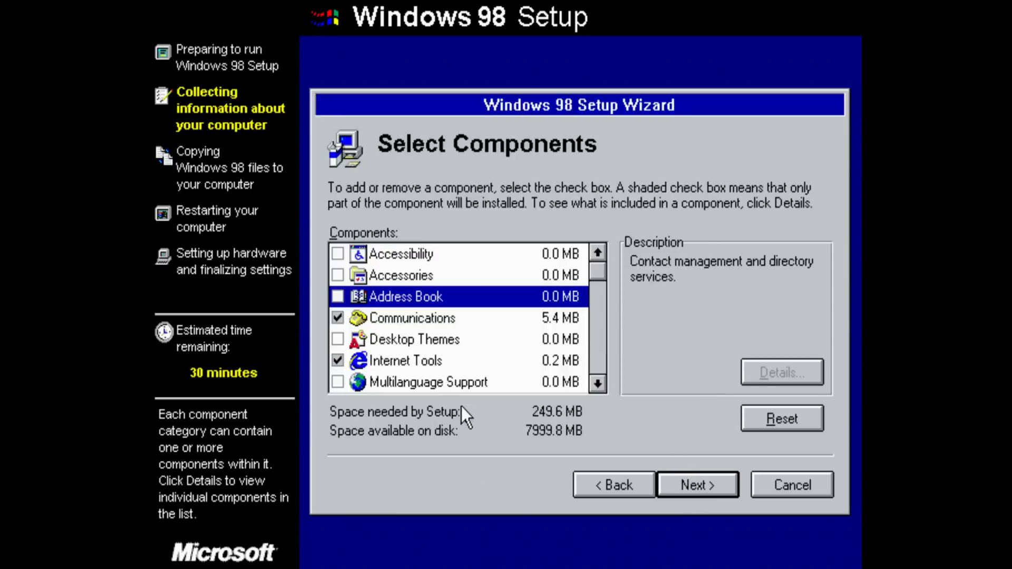
{"action": "left_click", "coordinate": [338, 319]}
{"action": "left_click", "coordinate": [337, 360]}
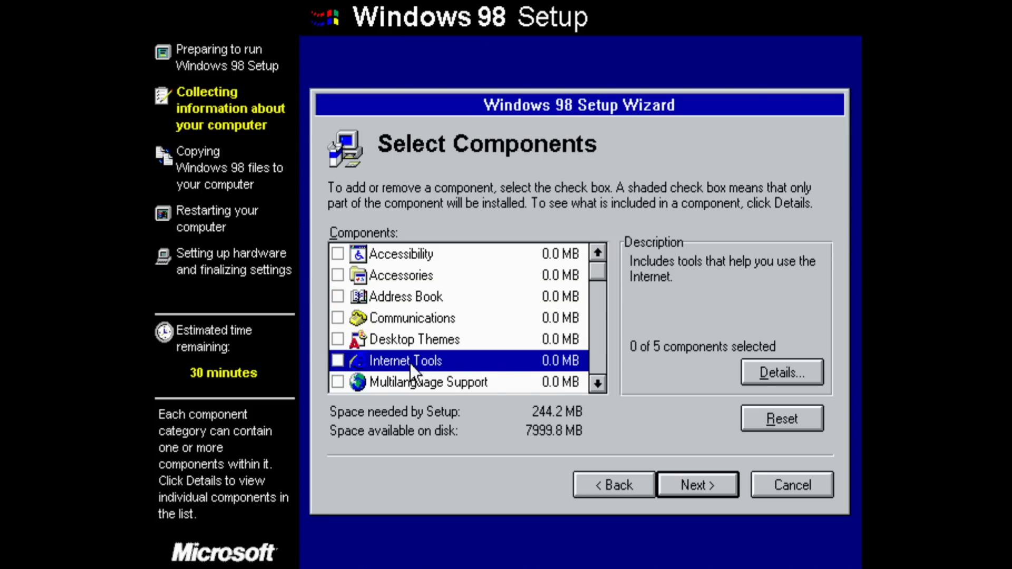
Exclude Online Services from the components to install
{"action": "left_click", "coordinate": [598, 383]}
{"action": "left_click", "coordinate": [597, 383]}
{"action": "left_click", "coordinate": [598, 383]}
{"action": "left_click", "coordinate": [598, 383]}
{"action": "left_click", "coordinate": [598, 384]}
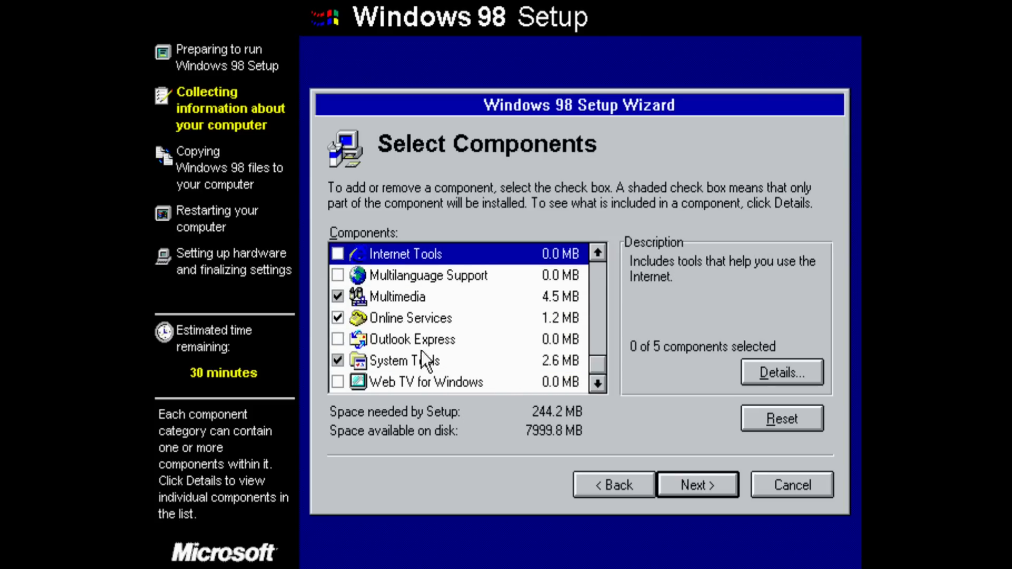
{"action": "left_click", "coordinate": [339, 321]}
In the System Tools details, exclude Disk compression tools and Drive Converter (FAT32), and accept the selection
{"action": "left_click", "coordinate": [396, 362]}
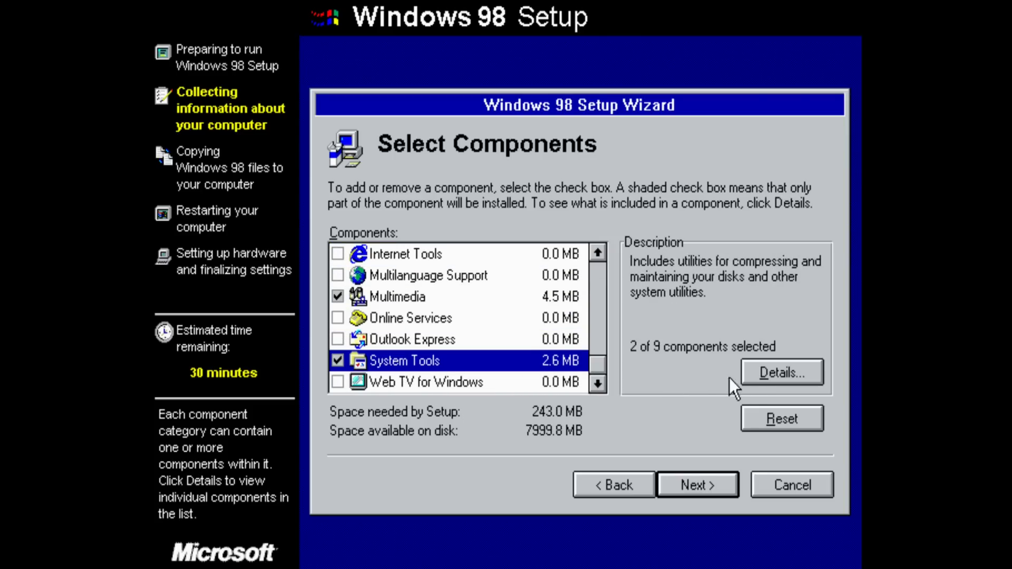
{"action": "left_click", "coordinate": [752, 372]}
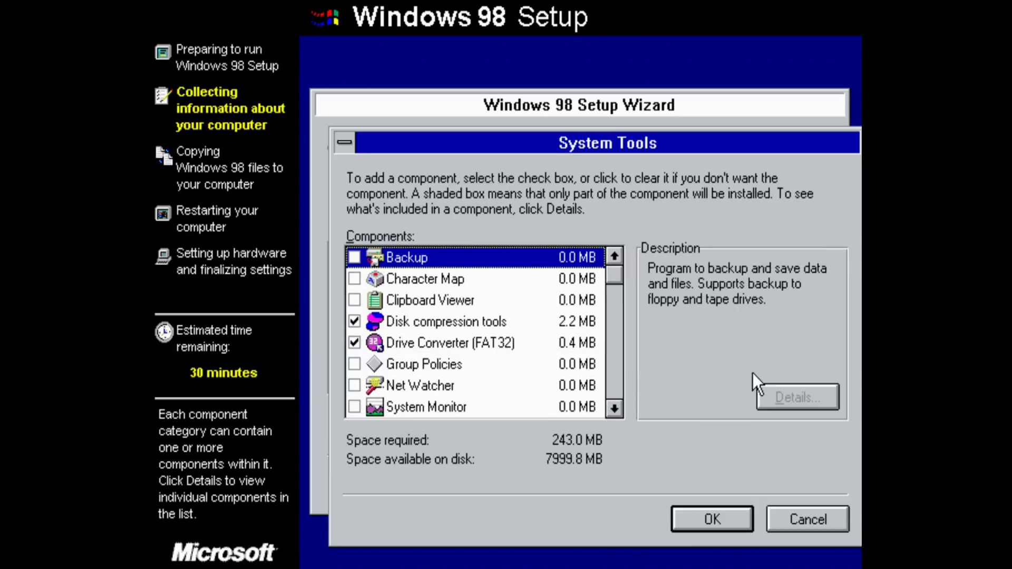
{"action": "left_click", "coordinate": [353, 321]}
{"action": "left_click", "coordinate": [354, 343]}
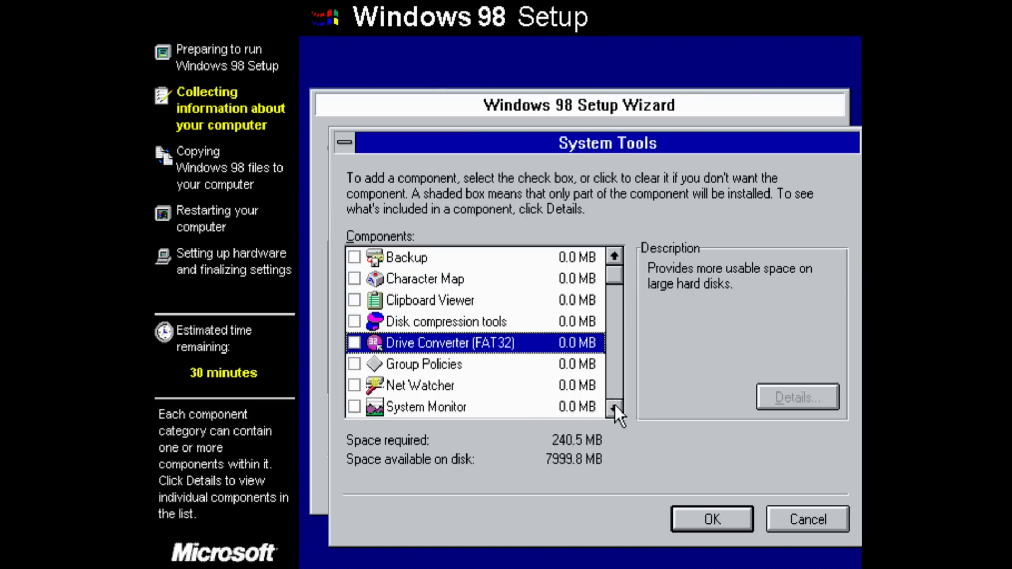
{"action": "left_click", "coordinate": [614, 406]}
{"action": "left_click", "coordinate": [708, 519]}
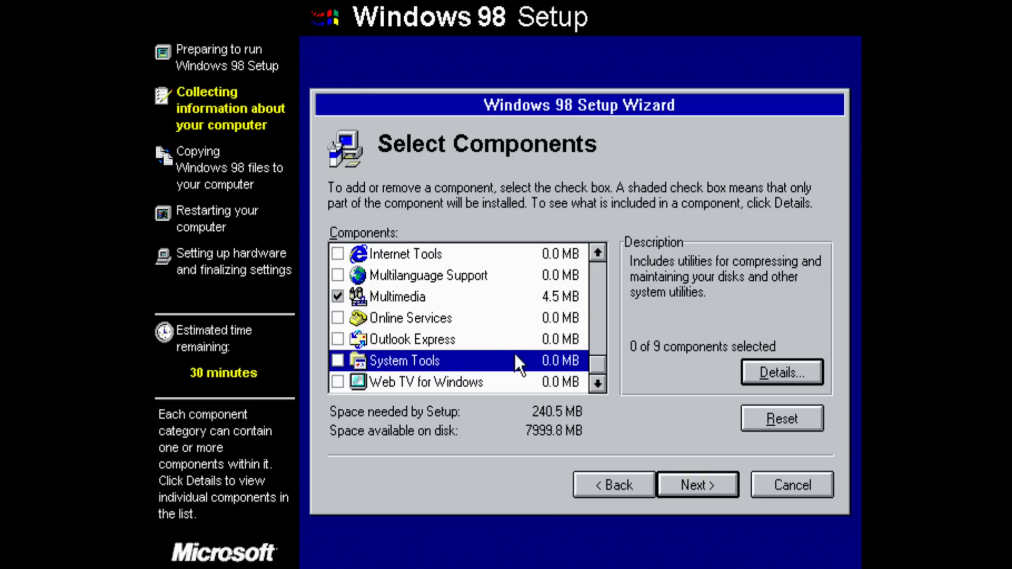
In the Multimedia details, exclude Audio Compression, Macromedia Shockwave, Macromedia Shockwave Flash, Sound Recorder and Video Compression, and accept the selection
{"action": "left_click", "coordinate": [408, 303]}
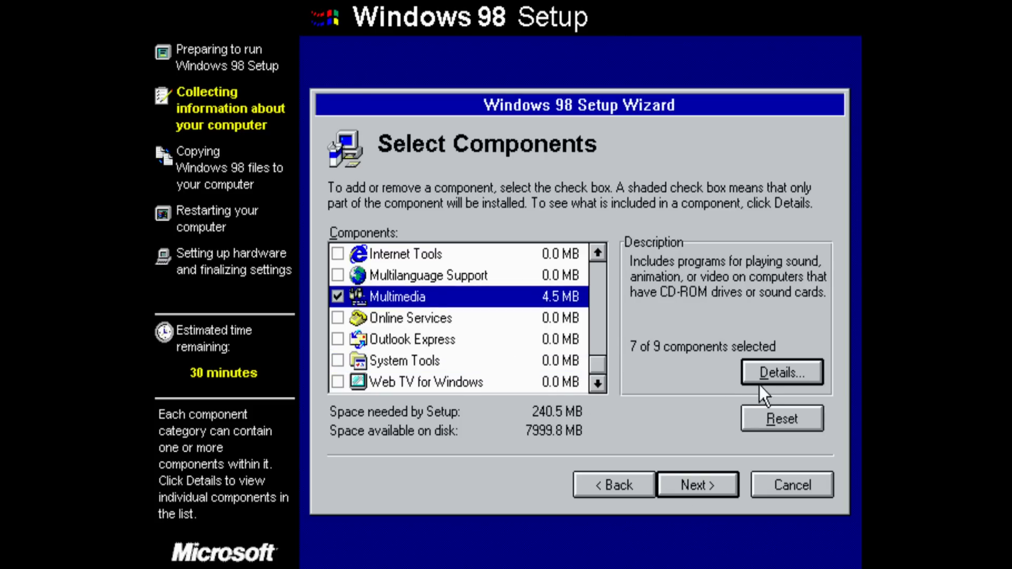
{"action": "left_click", "coordinate": [774, 374]}
{"action": "left_click", "coordinate": [353, 258]}
{"action": "left_click", "coordinate": [354, 300]}
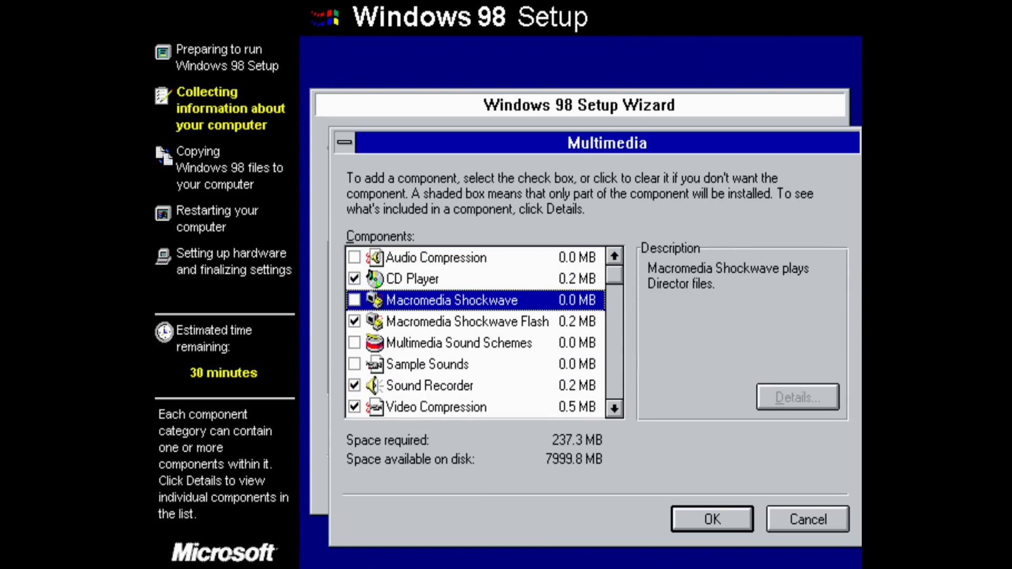
{"action": "left_click", "coordinate": [354, 321]}
{"action": "left_click", "coordinate": [354, 386]}
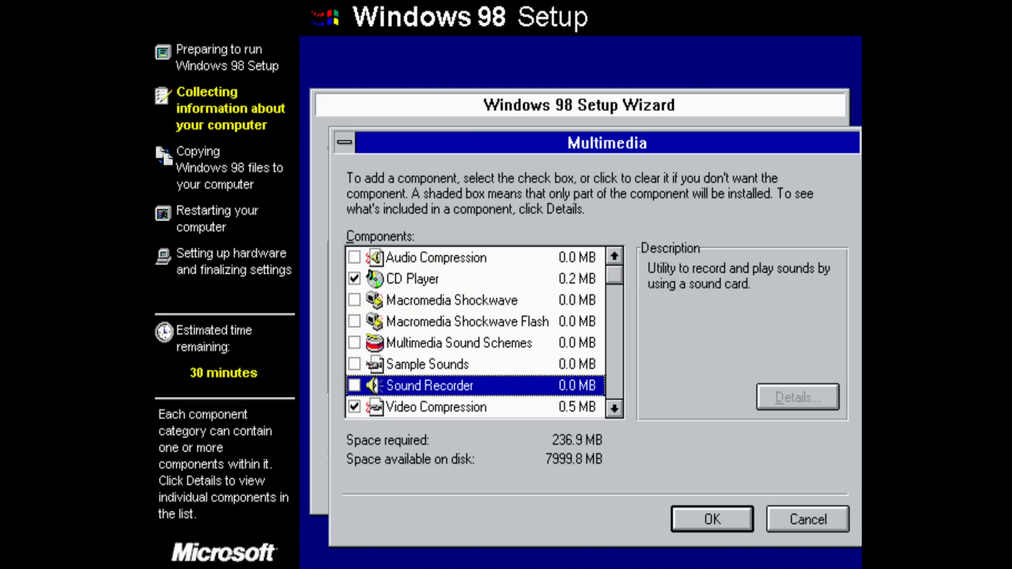
{"action": "left_click", "coordinate": [354, 407]}
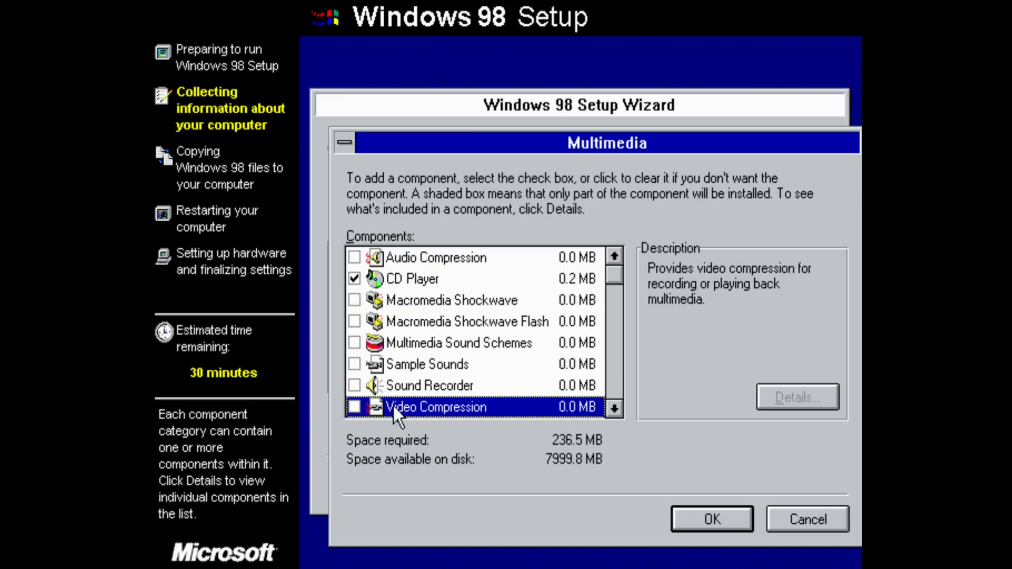
{"action": "left_click", "coordinate": [613, 408]}
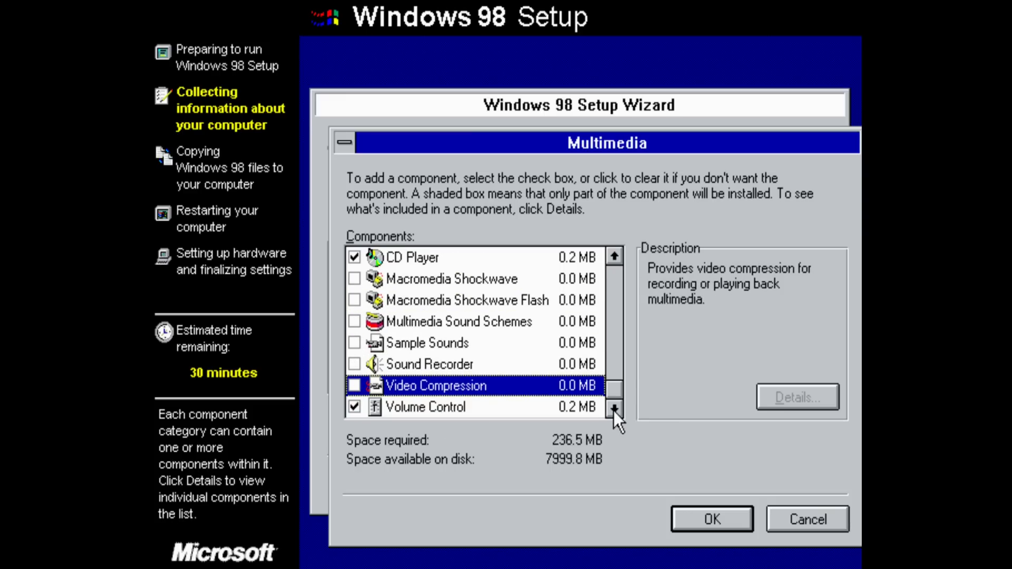
{"action": "left_click", "coordinate": [711, 519]}
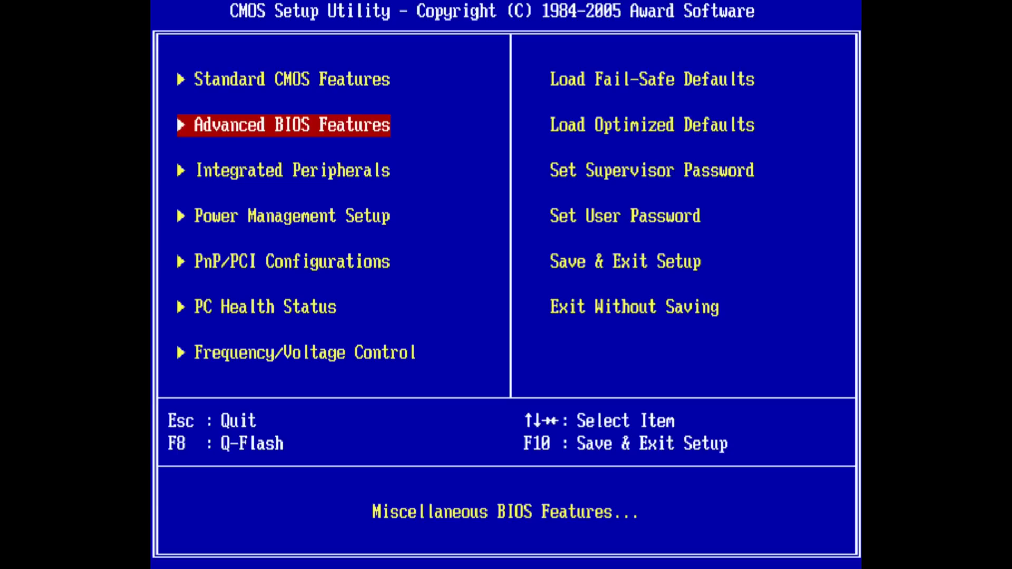
Set OnChip Serial ATA to Disabled in the BIOS Integrated Peripherals settings
{"action": "key", "text": "Down"}
{"action": "key", "text": "Return"}
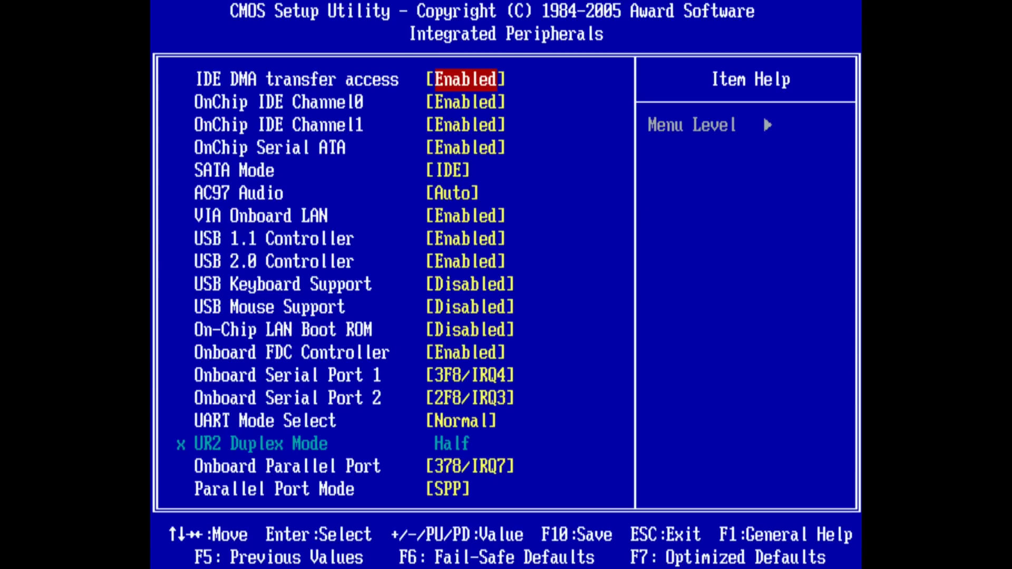
{"action": "key", "text": "Down"}
{"action": "key", "text": "Down"}
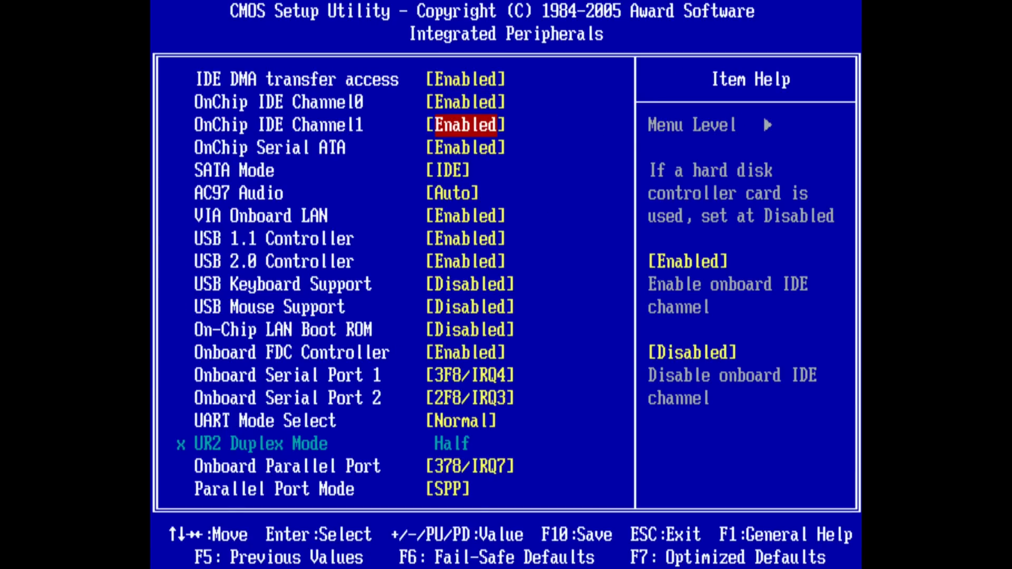
{"action": "key", "text": "Down"}
{"action": "key", "text": "Return"}
{"action": "key", "text": "Up"}
{"action": "key", "text": "Return"}
Set both AC97 Audio and VIA Onboard LAN to Disabled
{"action": "key", "text": "Down"}
{"action": "key", "text": "Return"}
{"action": "key", "text": "Down"}
{"action": "key", "text": "Return"}
{"action": "key", "text": "Down"}
{"action": "key", "text": "Return"}
{"action": "key", "text": "Down"}
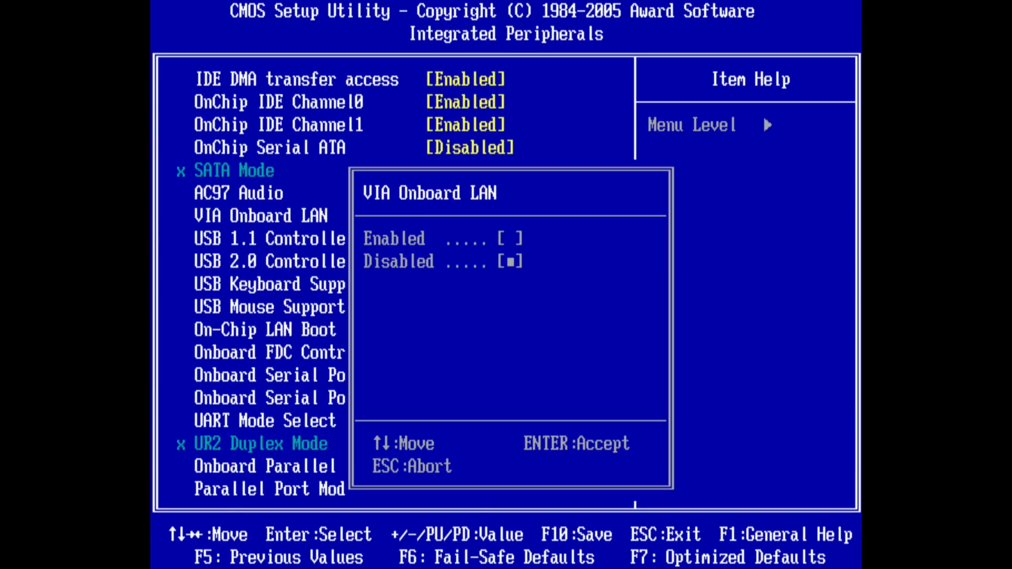
{"action": "key", "text": "Return"}
Set Onboard Serial Port 1 to Disabled
{"action": "key", "text": "Down"}
{"action": "key", "text": "Down"}
{"action": "key", "text": "Down"}
{"action": "key", "text": "Down"}
{"action": "key", "text": "Down"}
{"action": "key", "text": "Down"}
{"action": "key", "text": "Down"}
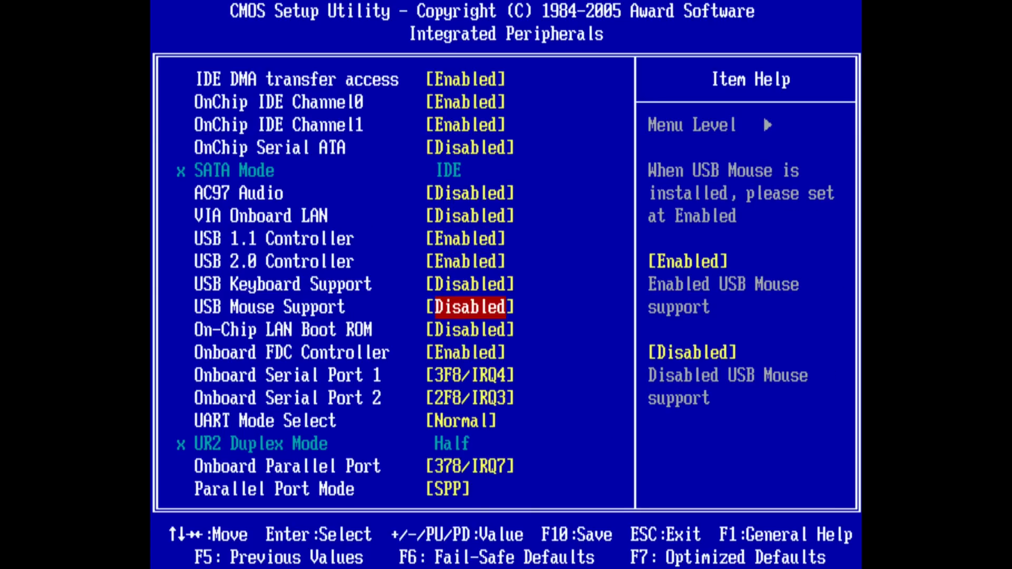
{"action": "key", "text": "Return"}
{"action": "key", "text": "Up"}
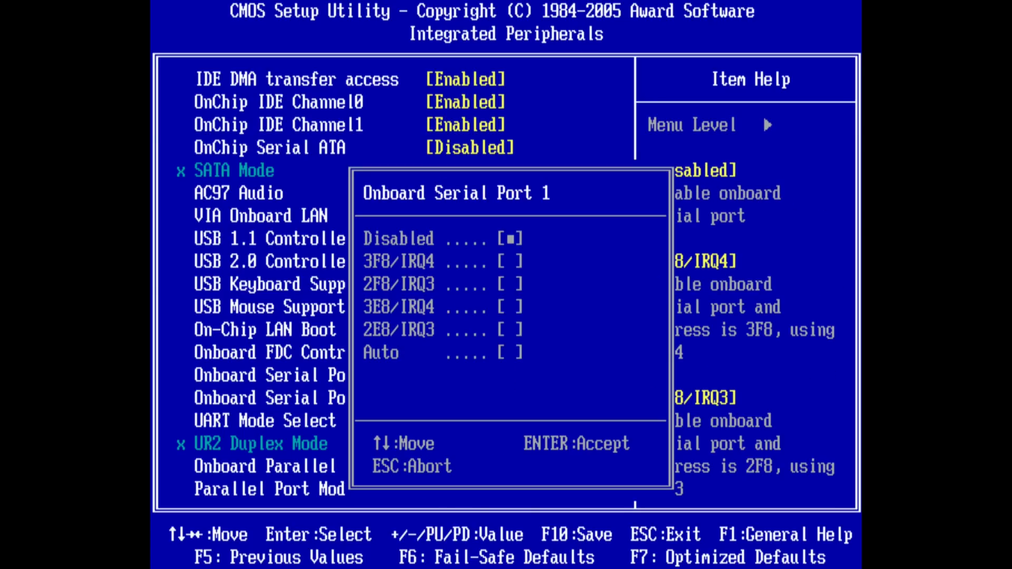
{"action": "key", "text": "Return"}
Set the Onboard FDC Controller to Disabled
{"action": "key", "text": "Up"}
{"action": "key", "text": "Return"}
{"action": "key", "text": "Up"}
{"action": "key", "text": "Return"}
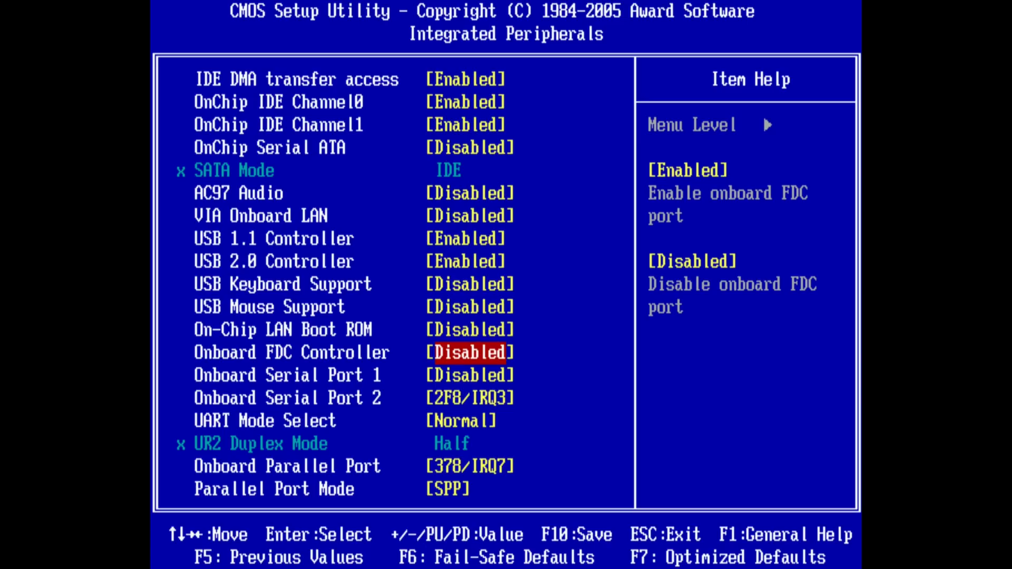
Set Onboard Serial Port 2 to Disabled
{"action": "key", "text": "Down"}
{"action": "key", "text": "Down"}
{"action": "key", "text": "Return"}
{"action": "key", "text": "Up"}
{"action": "key", "text": "Up"}
{"action": "key", "text": "Return"}
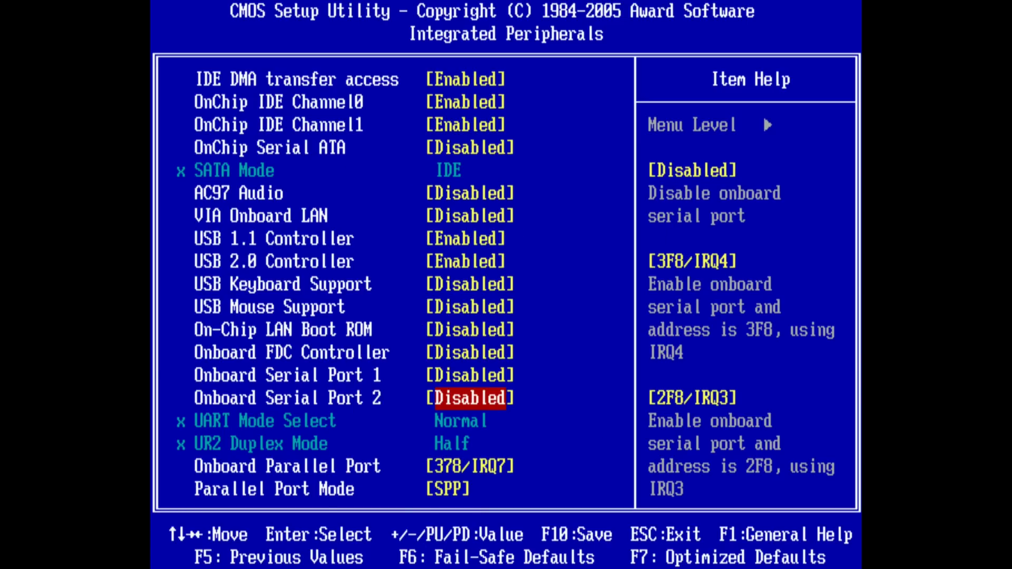
Set the Onboard Parallel Port to Disabled
{"action": "key", "text": "Down"}
{"action": "key", "text": "Return"}
{"action": "key", "text": "Up"}
{"action": "key", "text": "Return"}
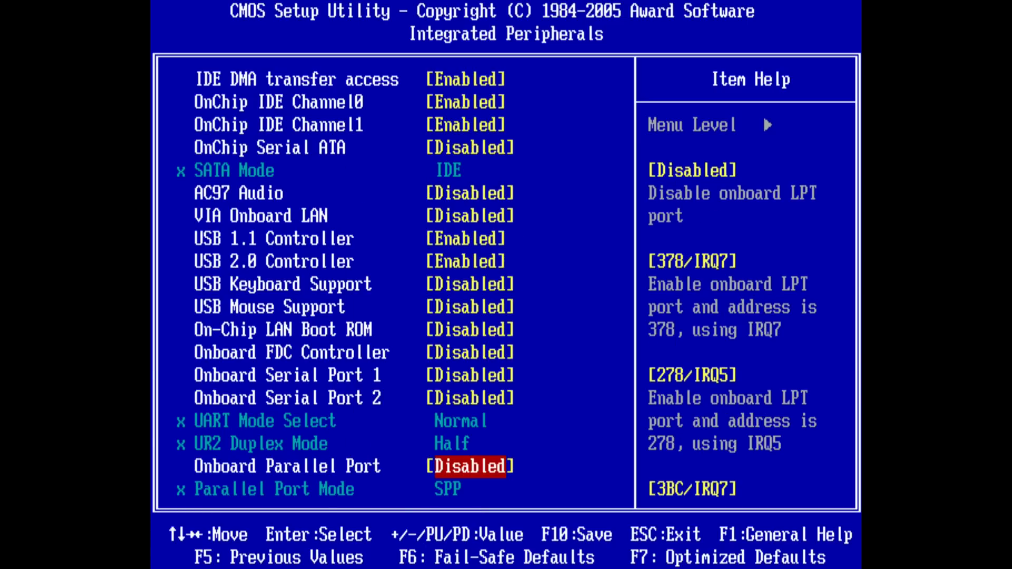
Return to the BIOS main menu, reveal the hidden Advanced Chipset Features entry and open it
{"action": "key", "text": "Down"}
{"action": "key", "text": "Down"}
{"action": "key", "text": "Escape"}
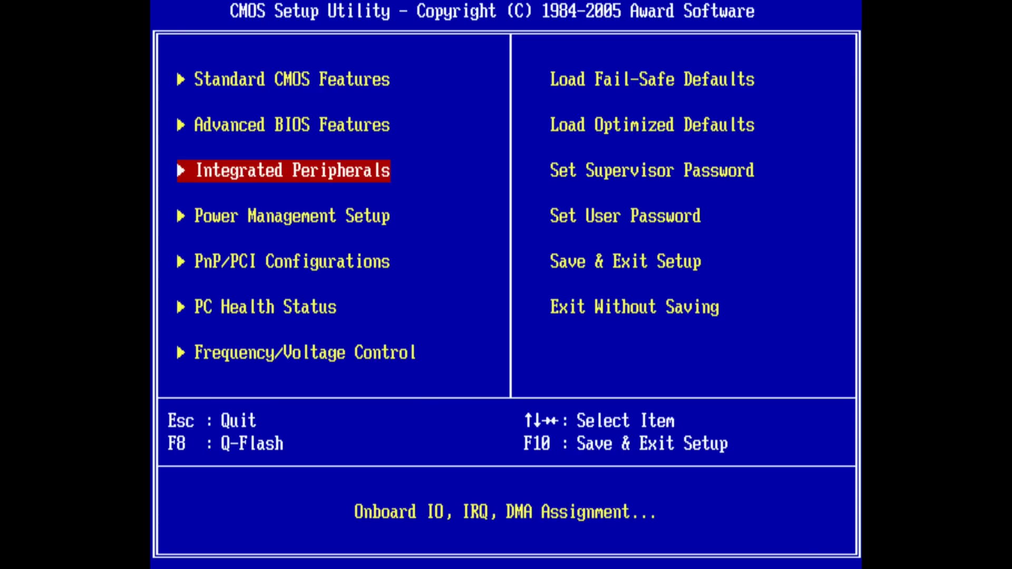
{"action": "key", "text": "ctrl+F1"}
{"action": "key", "text": "Down"}
{"action": "key", "text": "Down"}
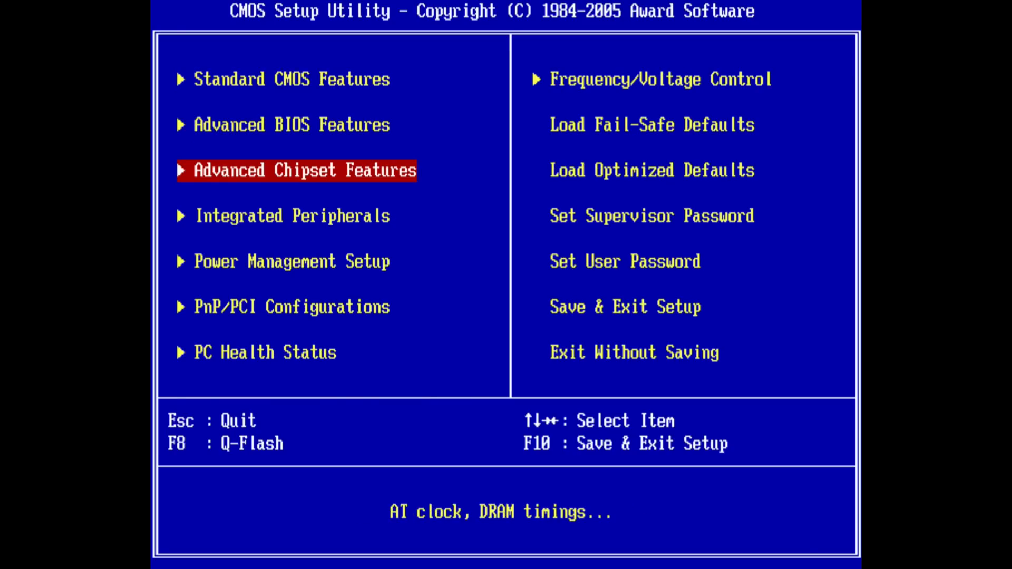
{"action": "key", "text": "Return"}
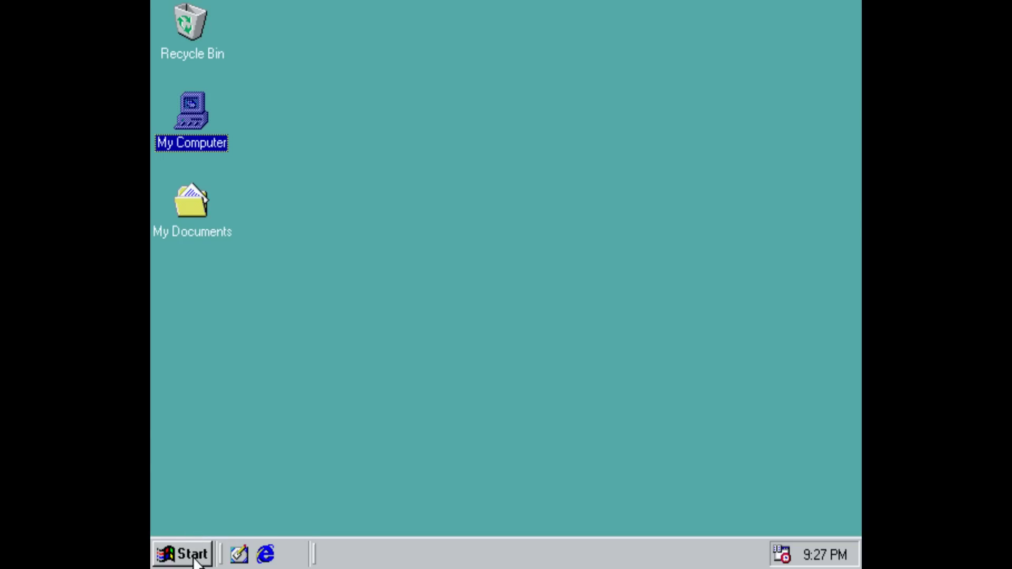
Open Windows Explorer in a maximized window and show the contents of the W9xStuff (D:) disc
{"action": "left_click", "coordinate": [182, 554]}
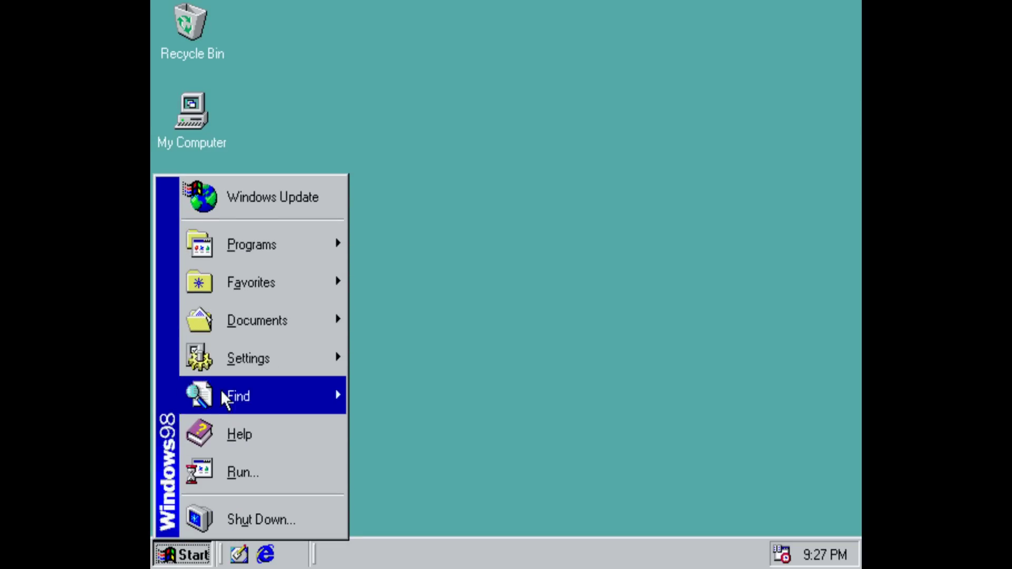
{"action": "mouse_move", "coordinate": [266, 244]}
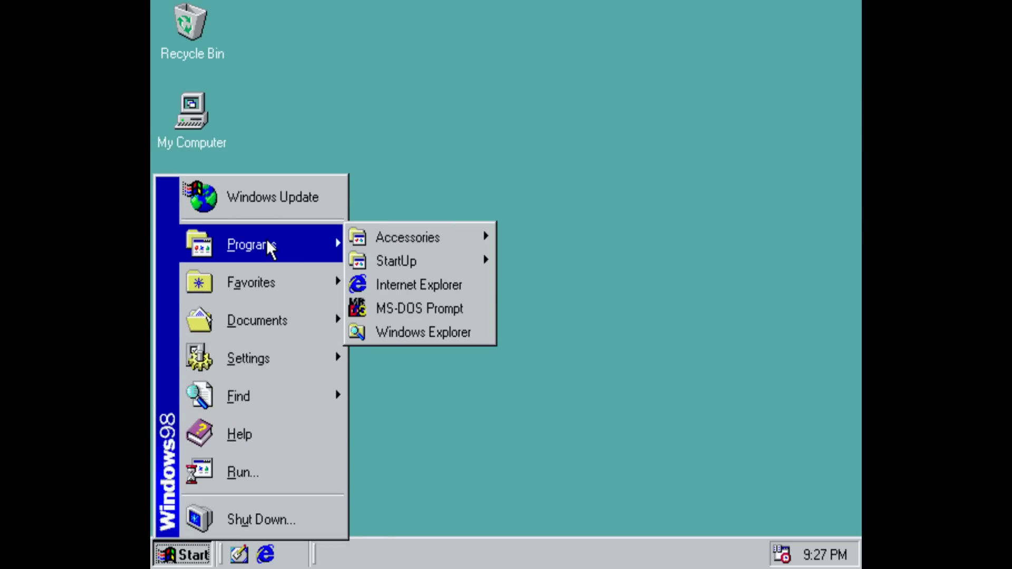
{"action": "left_click", "coordinate": [398, 331]}
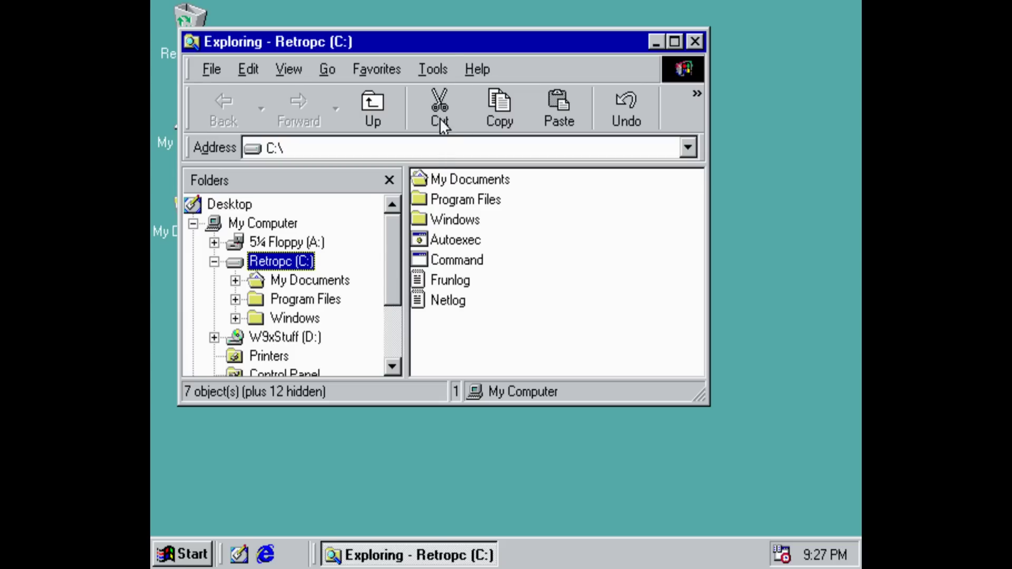
{"action": "double_click", "coordinate": [454, 35]}
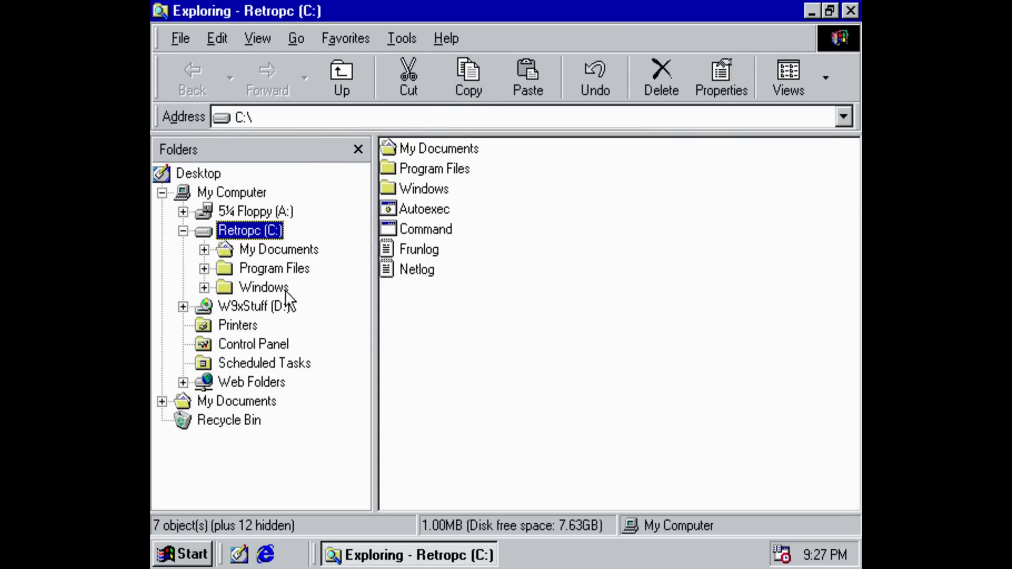
{"action": "left_click", "coordinate": [255, 307]}
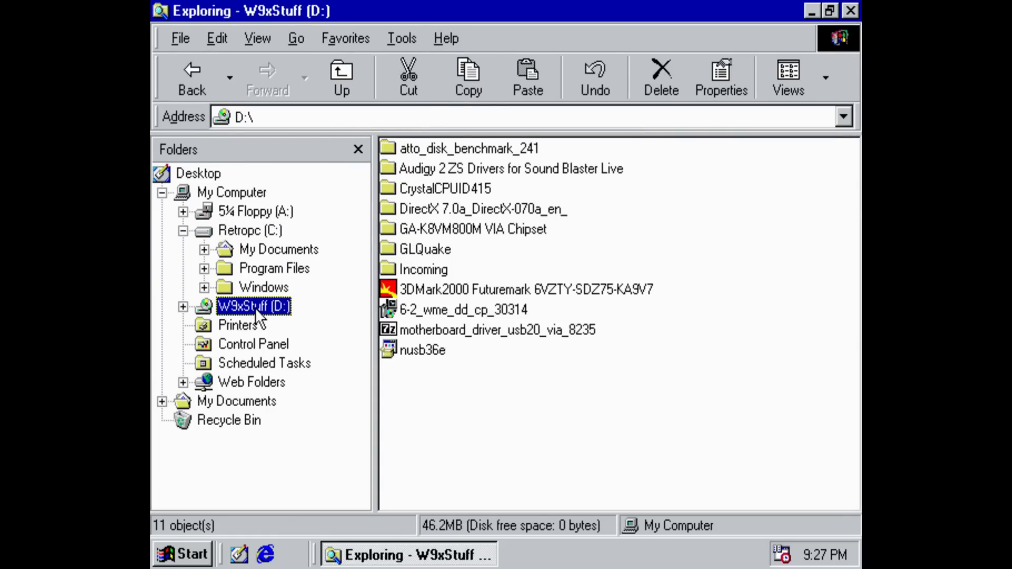
Install the Native USB disk driver ver. 3.6 from nusb36e, accept its license agreement and restart the computer
{"action": "double_click", "coordinate": [428, 353]}
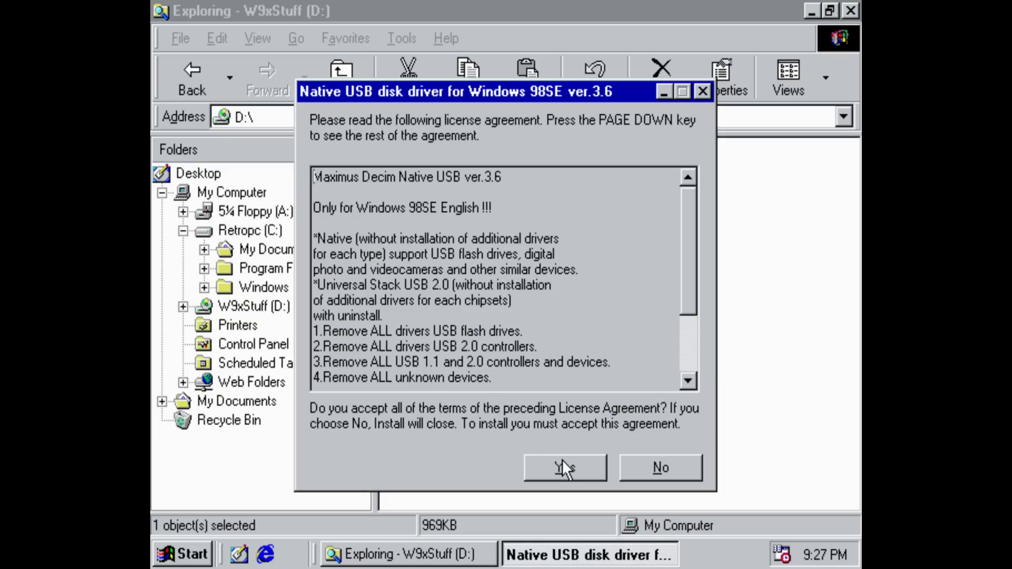
{"action": "left_click", "coordinate": [563, 465]}
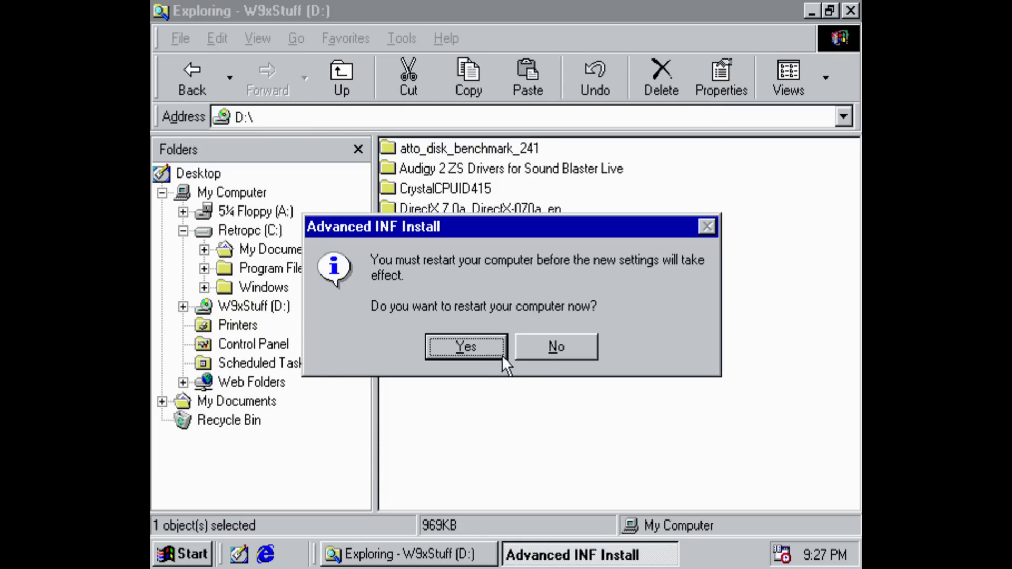
{"action": "left_click", "coordinate": [503, 355]}
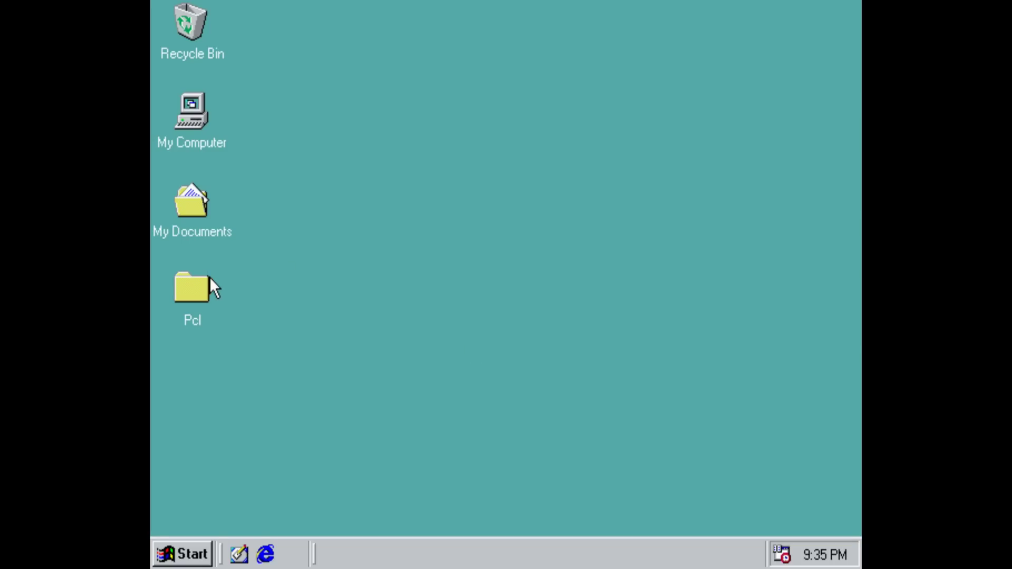
Start the chipset driver setup from the 4in1 folder of GA-K8VM800M VIA Chipset in the desktop's Pcl folder
{"action": "double_click", "coordinate": [210, 280]}
{"action": "left_click", "coordinate": [647, 96]}
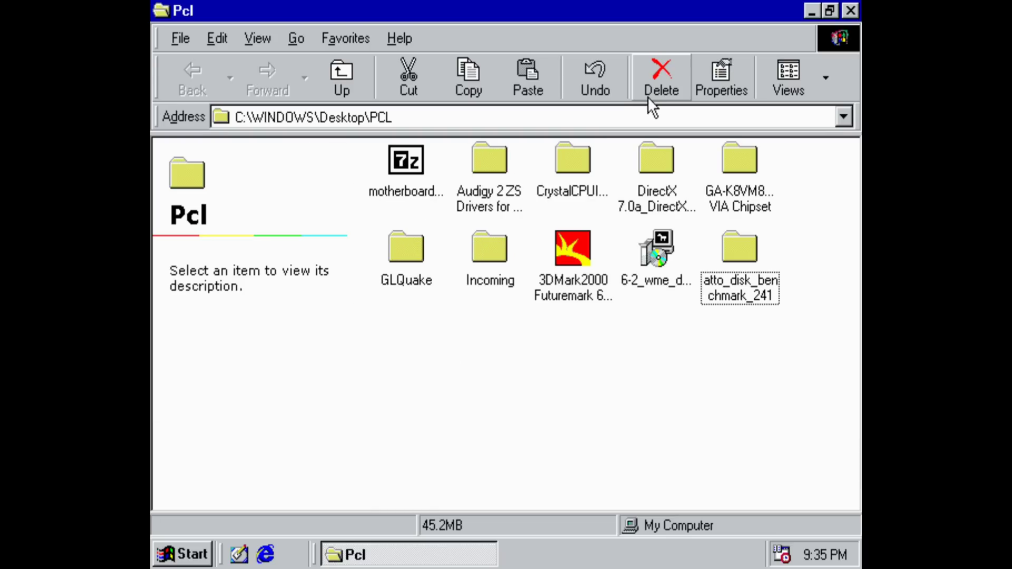
{"action": "double_click", "coordinate": [738, 156]}
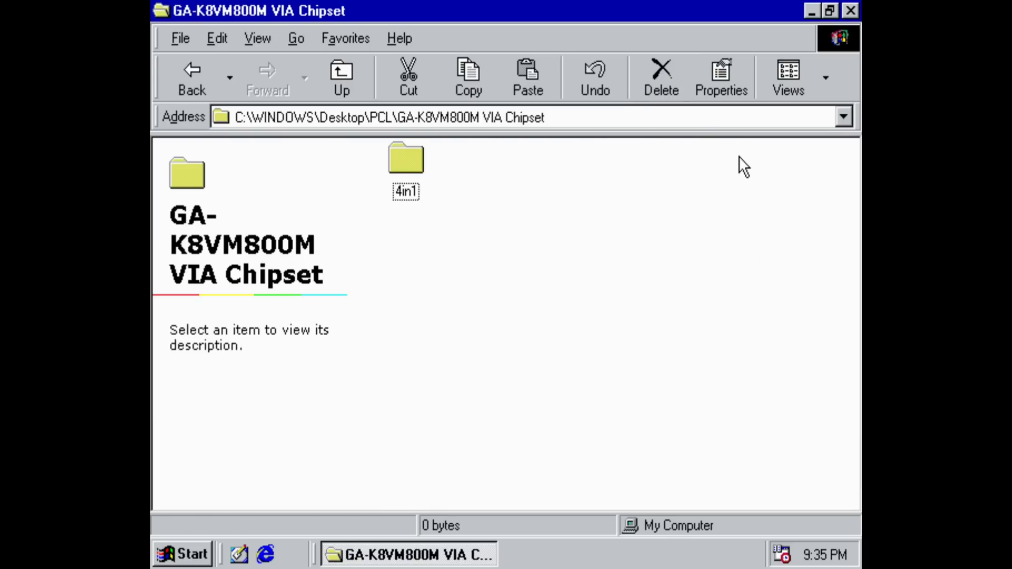
{"action": "double_click", "coordinate": [428, 160]}
{"action": "scroll", "coordinate": [430, 351], "scroll_direction": "down", "scroll_amount": 2}
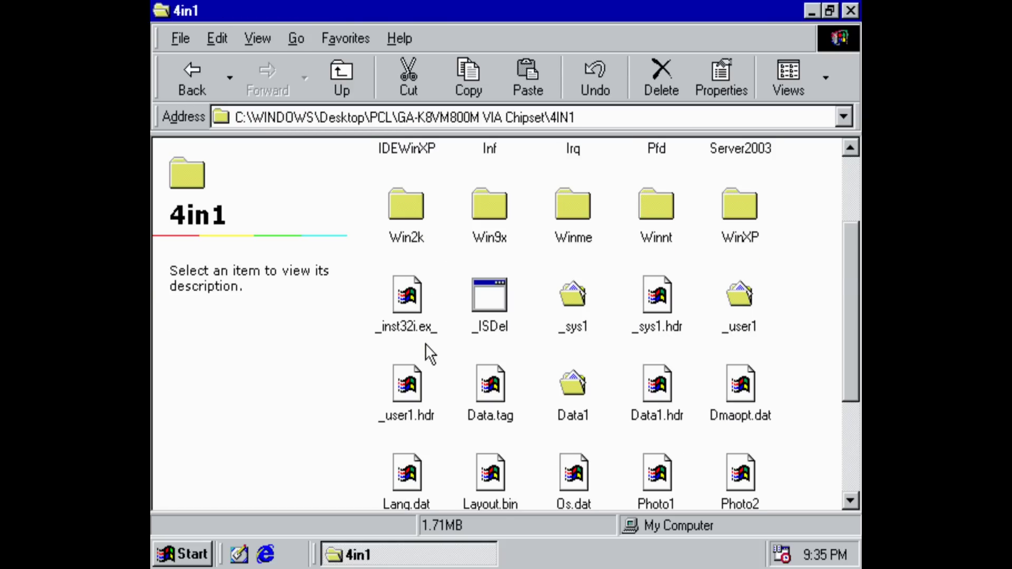
{"action": "scroll", "coordinate": [429, 353], "scroll_direction": "down", "scroll_amount": 3}
{"action": "double_click", "coordinate": [491, 390]}
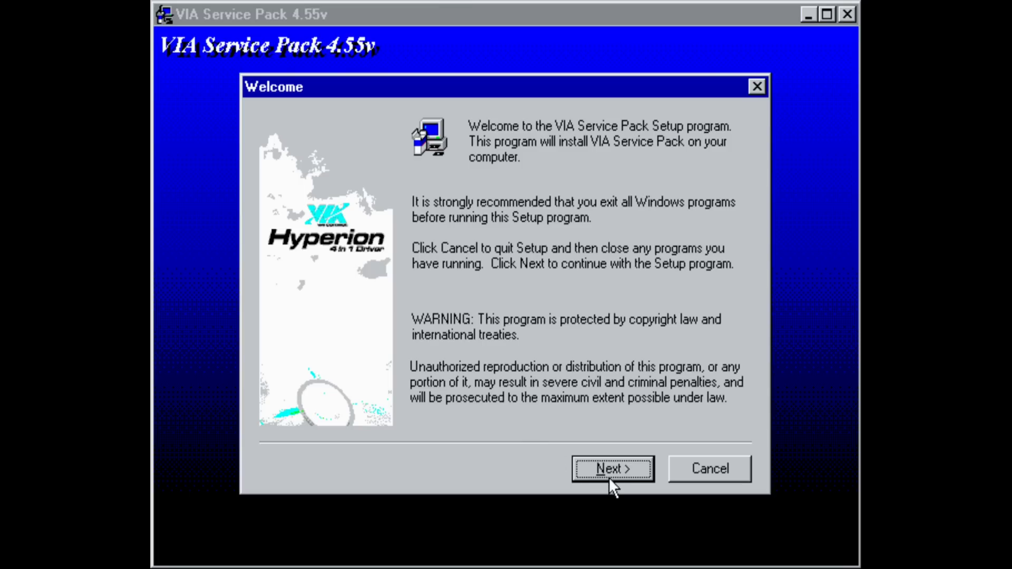
Complete the VIA Service Pack 4.55v setup with Normal Installation, including the Install VIA AGP Driver option
{"action": "left_click", "coordinate": [608, 476]}
{"action": "left_click", "coordinate": [608, 472]}
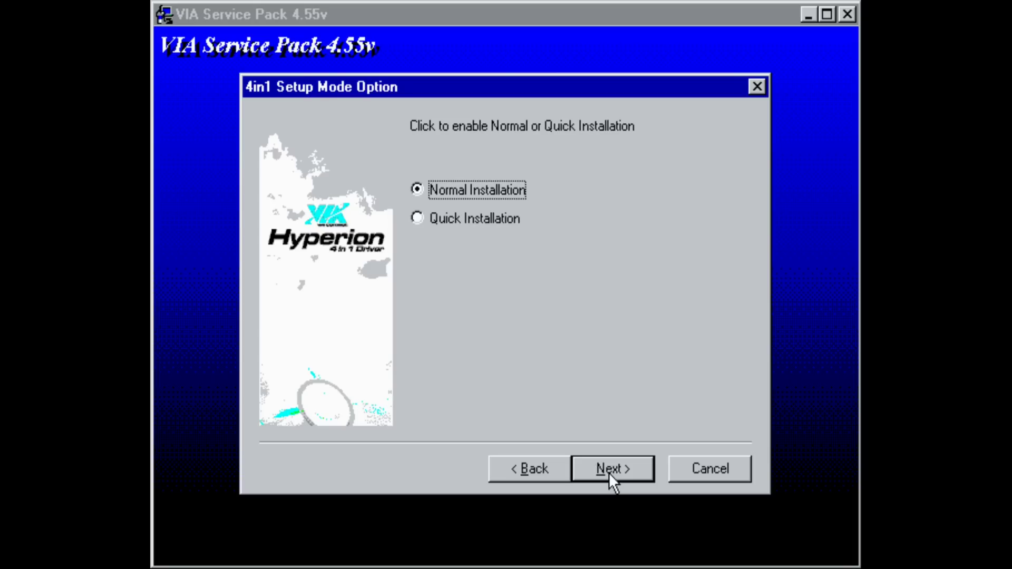
{"action": "left_click", "coordinate": [608, 472]}
{"action": "left_click", "coordinate": [608, 473]}
{"action": "left_click", "coordinate": [608, 472]}
{"action": "left_click", "coordinate": [608, 472]}
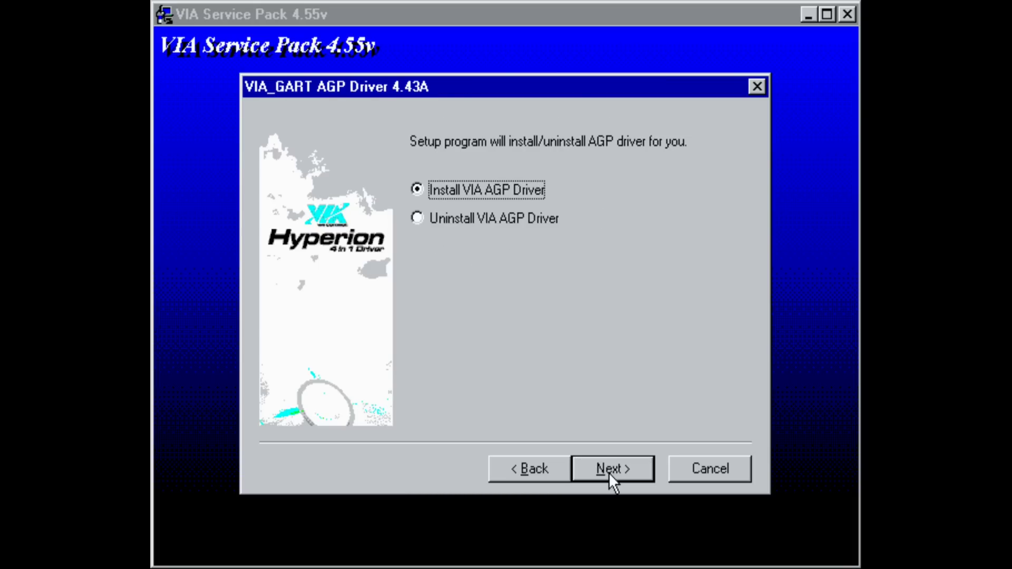
{"action": "left_click", "coordinate": [608, 472]}
{"action": "left_click", "coordinate": [609, 472]}
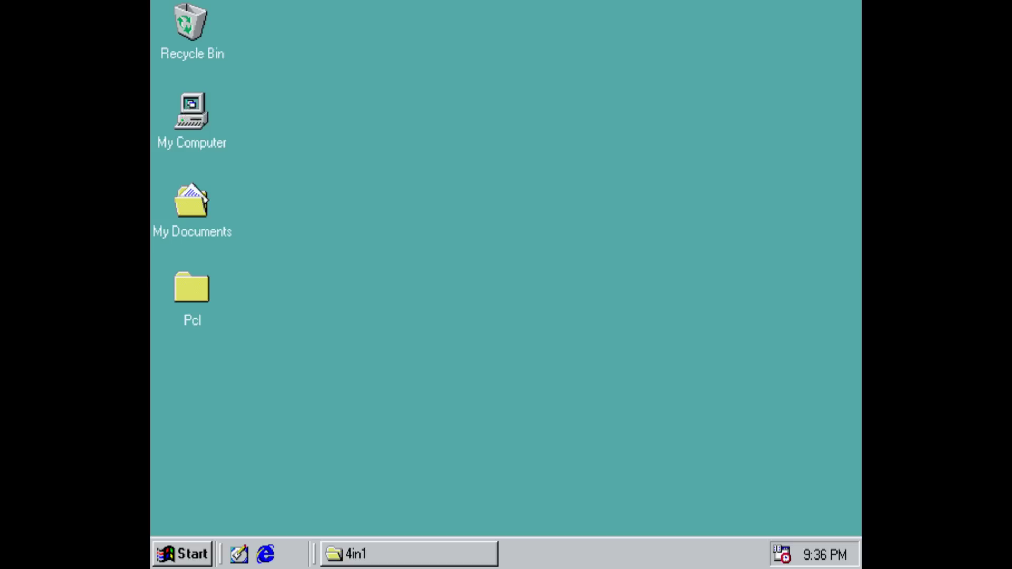
Check the DMA setting and the device status of the GENERIC IDE DISK TYPE46 drive in Device Manager
{"action": "right_click", "coordinate": [185, 105]}
{"action": "left_click", "coordinate": [235, 230]}
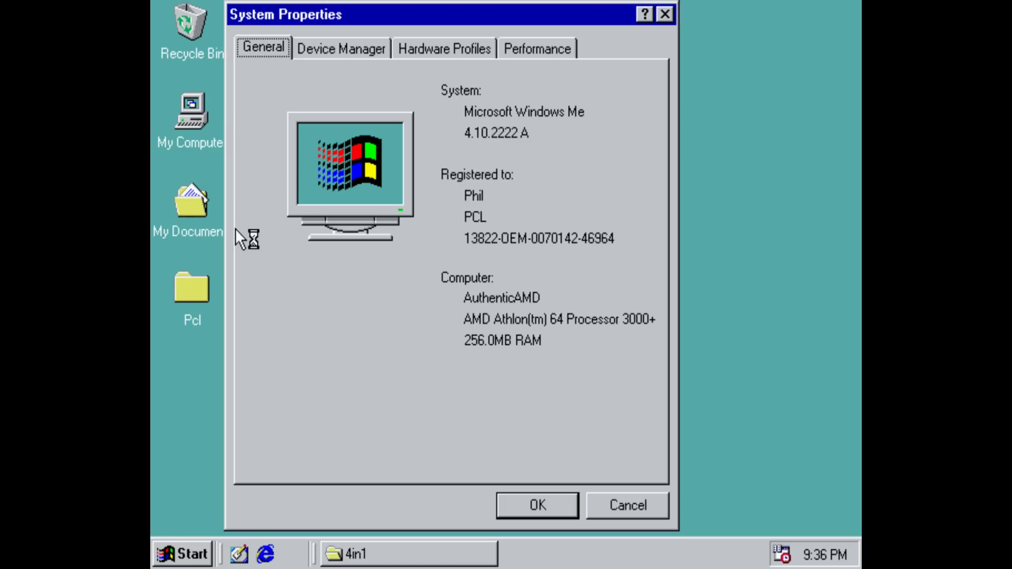
{"action": "left_click", "coordinate": [338, 42]}
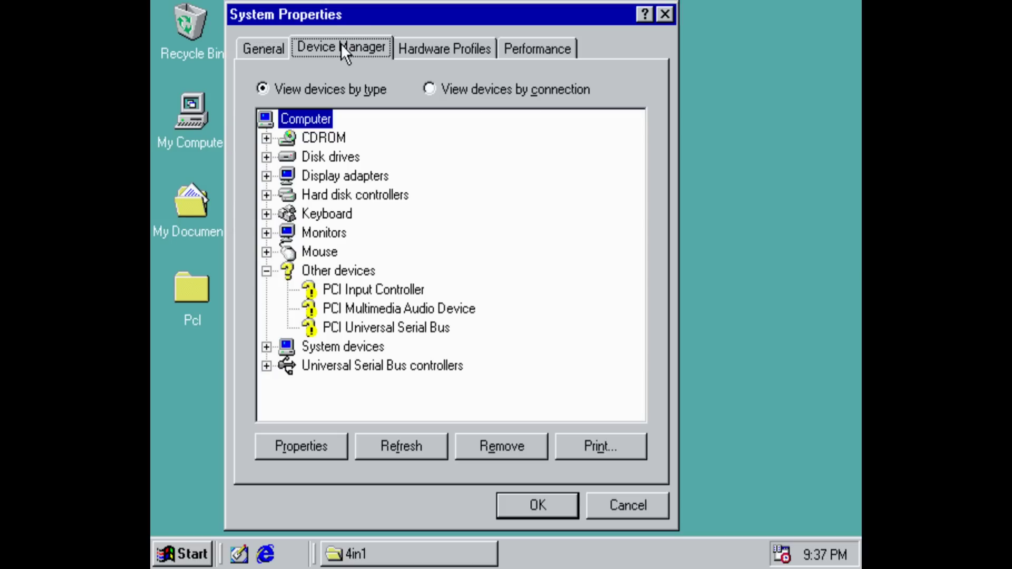
{"action": "left_click", "coordinate": [267, 156]}
{"action": "double_click", "coordinate": [379, 174]}
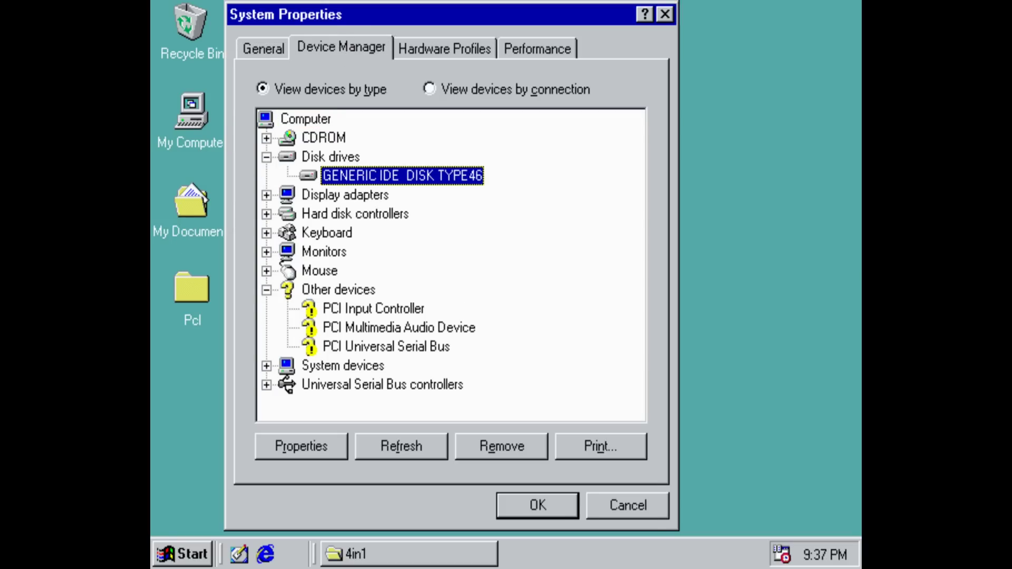
{"action": "left_click", "coordinate": [350, 70]}
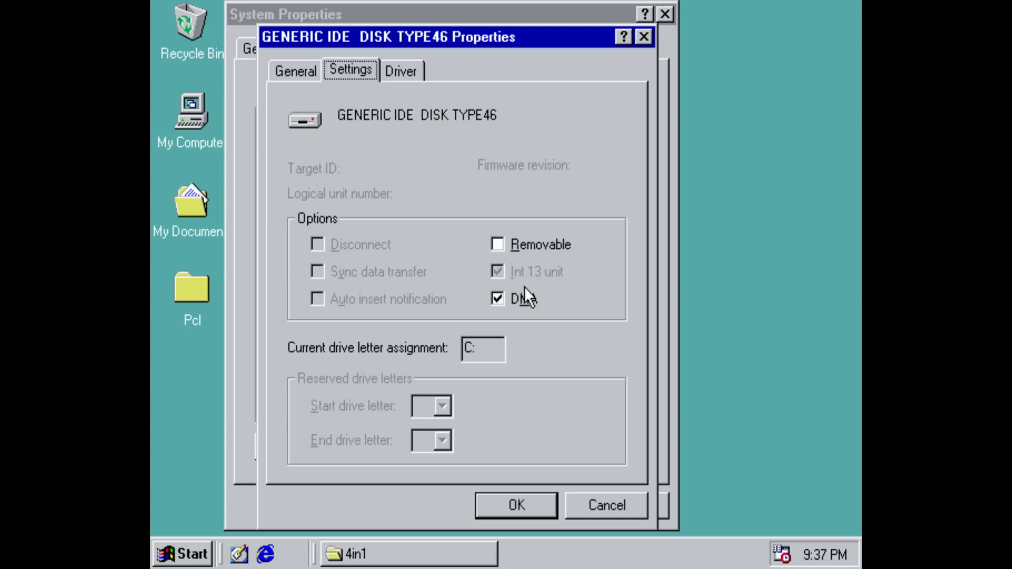
{"action": "left_click", "coordinate": [310, 79]}
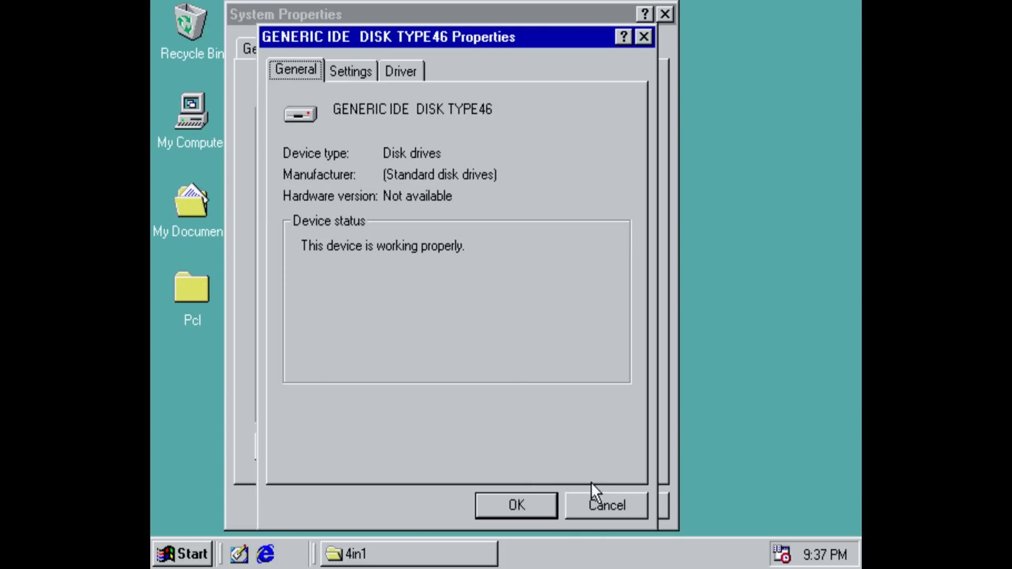
{"action": "left_click", "coordinate": [593, 516]}
Check the DMA setting of the HL-DT-ST CD-ROM GCR-8481B drive and close System Properties
{"action": "double_click", "coordinate": [338, 138]}
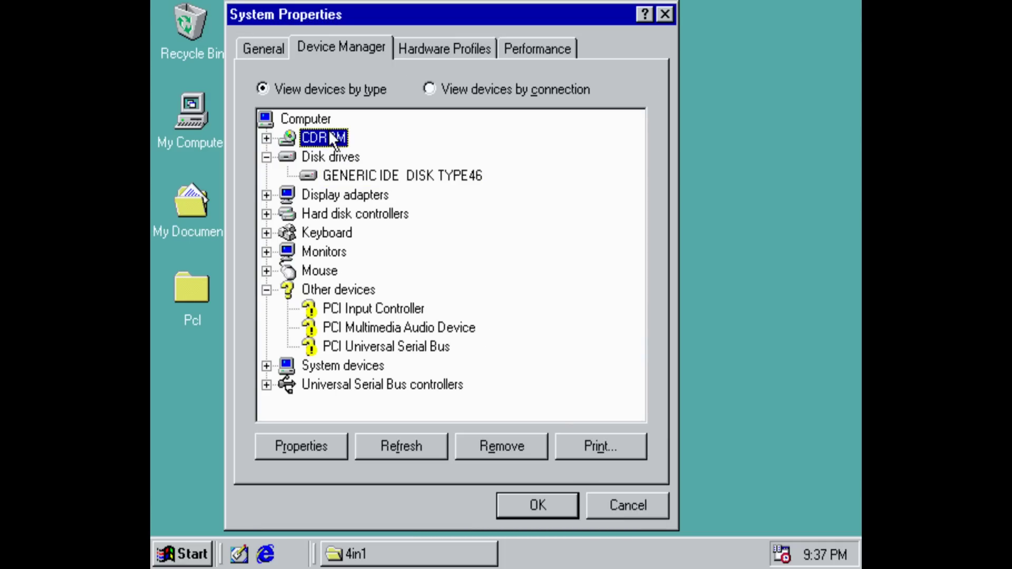
{"action": "double_click", "coordinate": [345, 156]}
{"action": "left_click", "coordinate": [350, 70]}
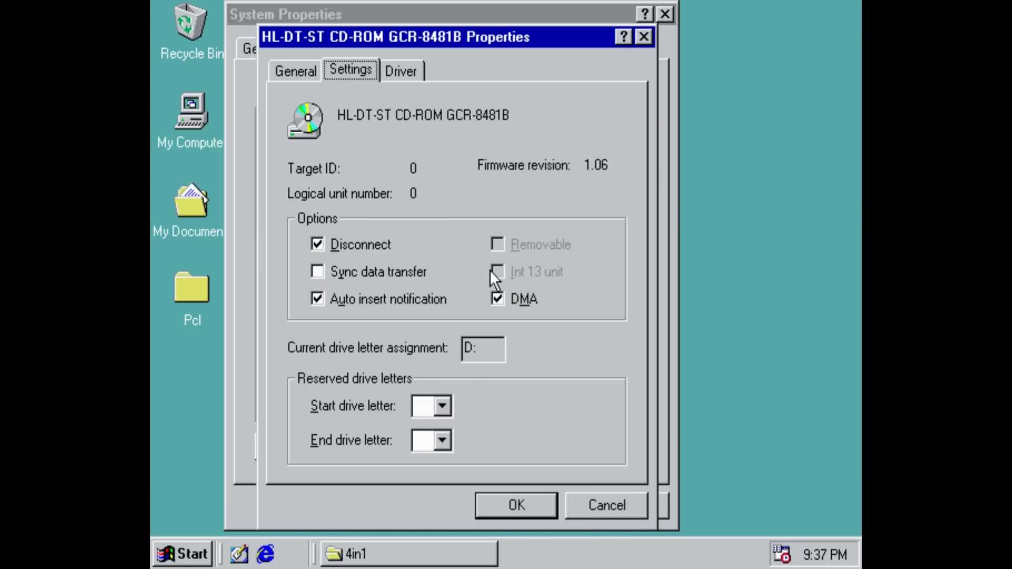
{"action": "left_click", "coordinate": [606, 505]}
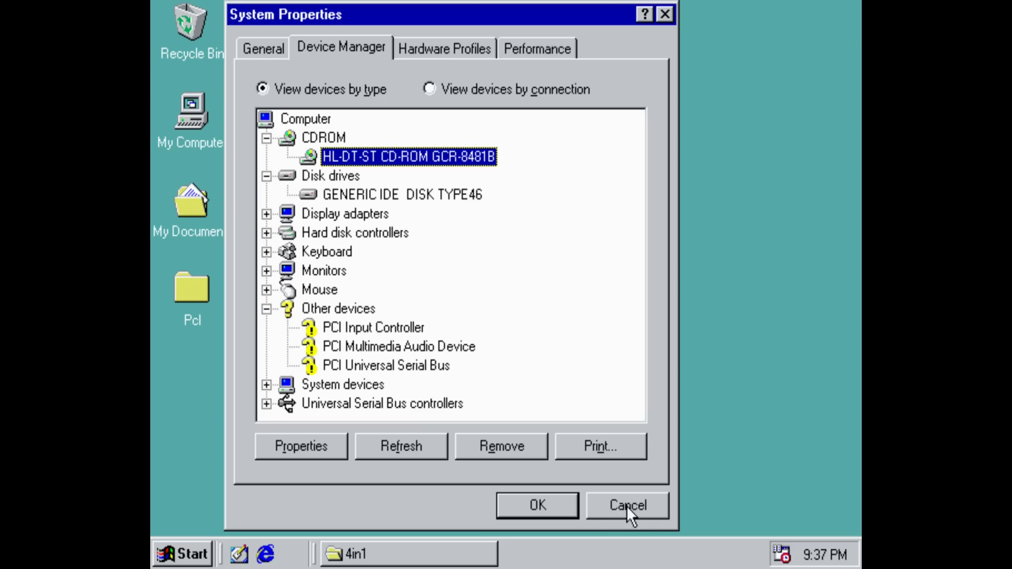
{"action": "left_click", "coordinate": [627, 505]}
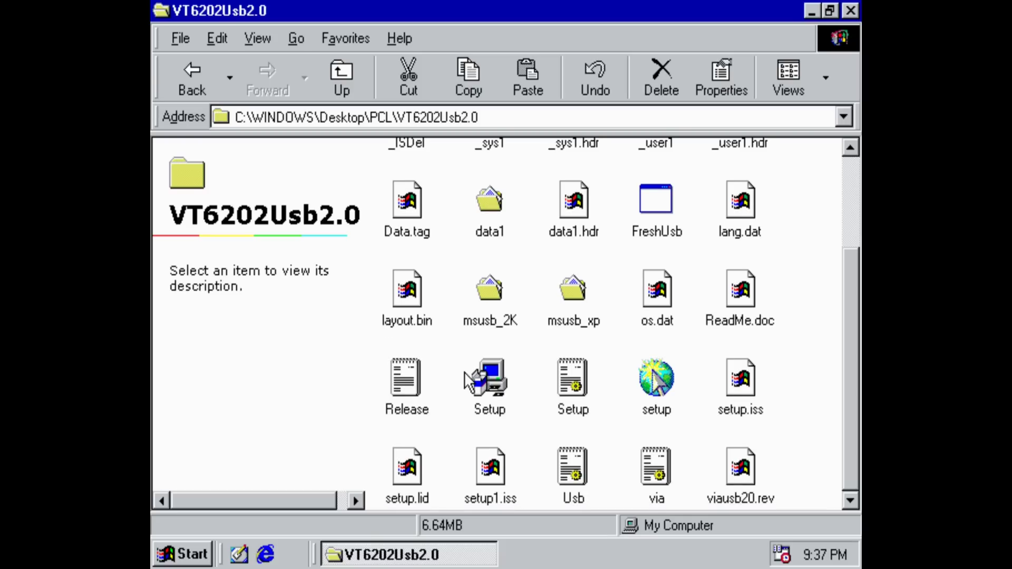
Run Setup from the VT6202Usb2.0 folder and install the VIA USB 2.0 Driver
{"action": "double_click", "coordinate": [498, 388]}
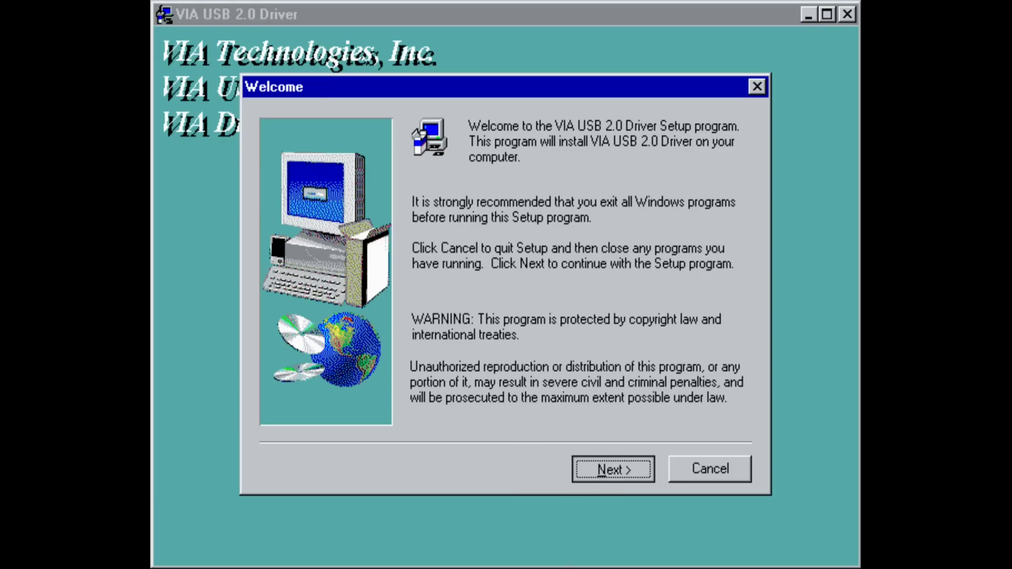
{"action": "left_click", "coordinate": [601, 469]}
{"action": "left_click", "coordinate": [598, 468]}
{"action": "left_click", "coordinate": [598, 467]}
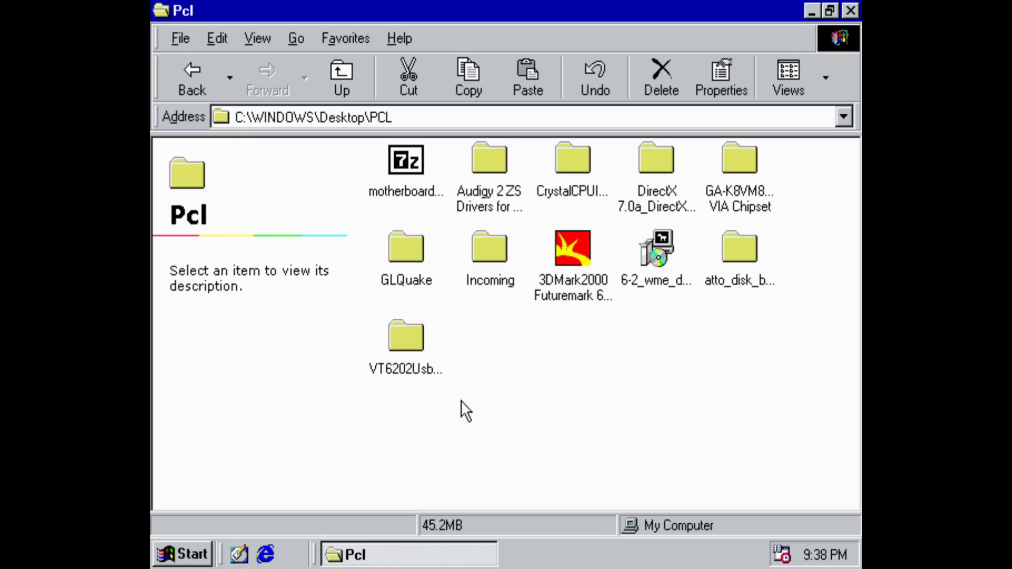
Run the 6-2_wme_dd_cp_30314 graphics driver installer and set the display to 1024 by 768 pixels with True Color (32 bit)
{"action": "double_click", "coordinate": [659, 258]}
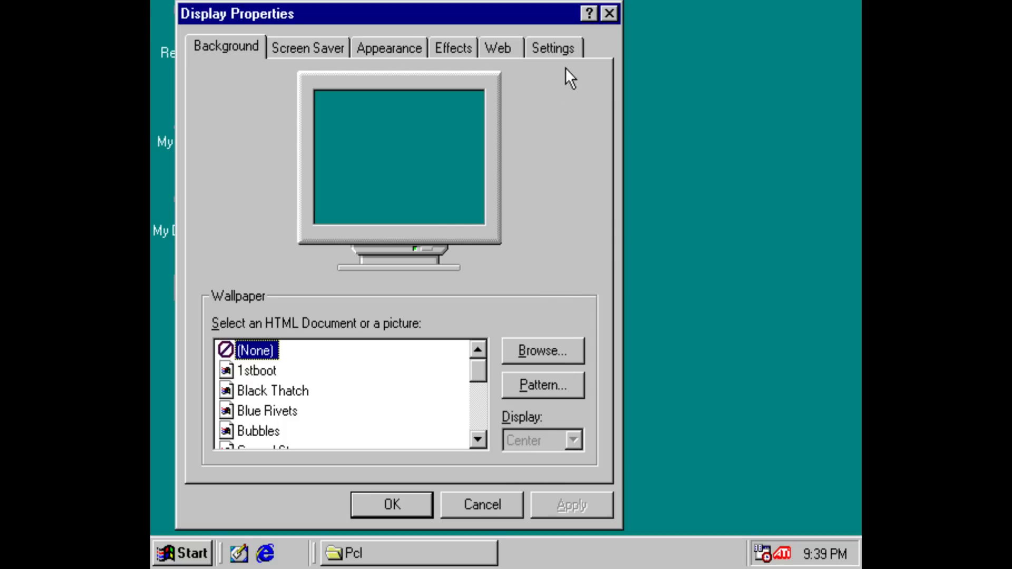
{"action": "left_click", "coordinate": [562, 56]}
{"action": "left_click_drag", "start_coordinate": [465, 386], "coordinate": [479, 381]}
{"action": "left_click", "coordinate": [304, 387]}
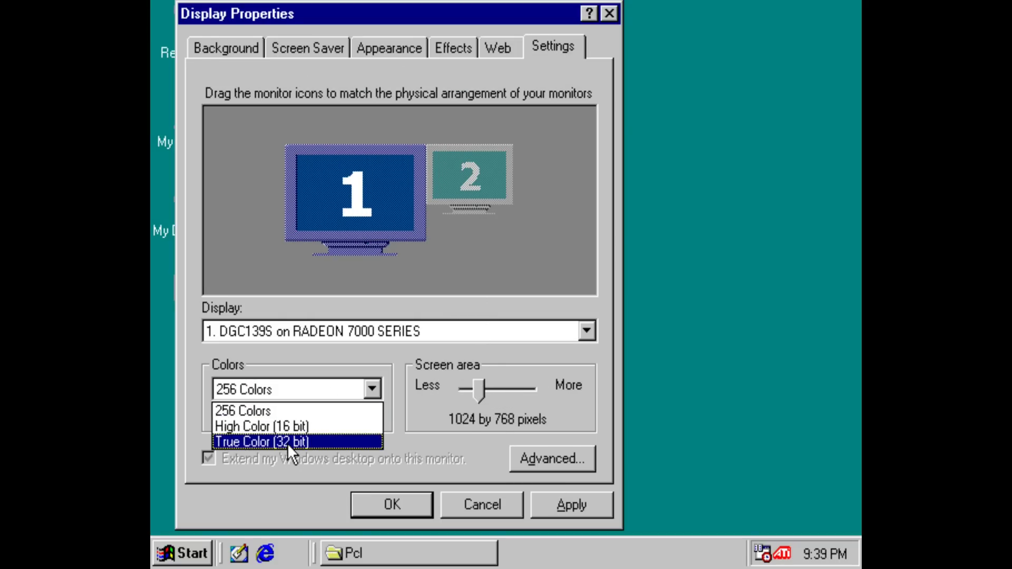
{"action": "left_click", "coordinate": [286, 444]}
{"action": "left_click", "coordinate": [387, 500]}
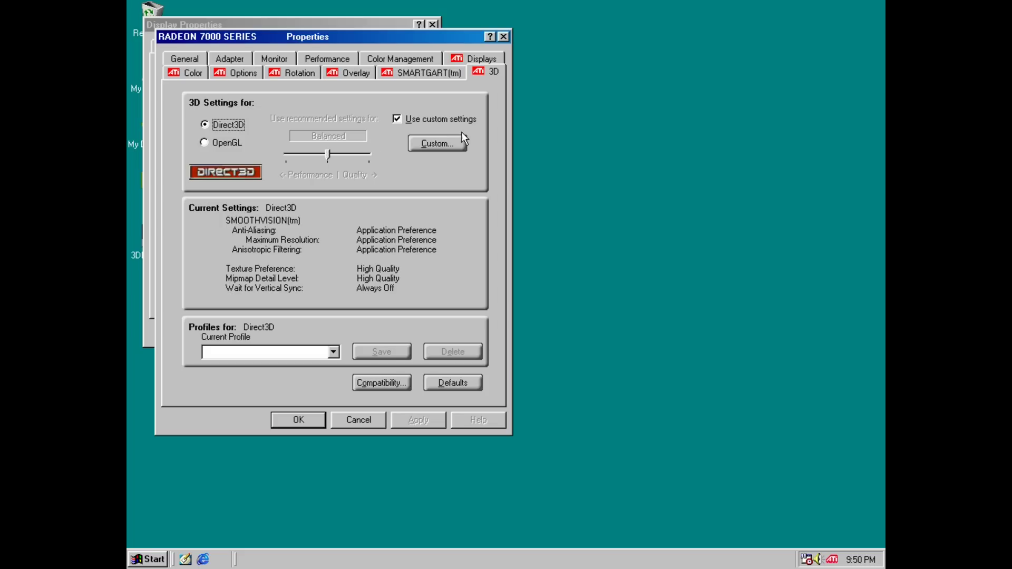
Set Wait for Vertical Sync to Always On in the Radeon 7000's custom Direct3D settings
{"action": "left_click", "coordinate": [447, 121]}
{"action": "left_click", "coordinate": [444, 119]}
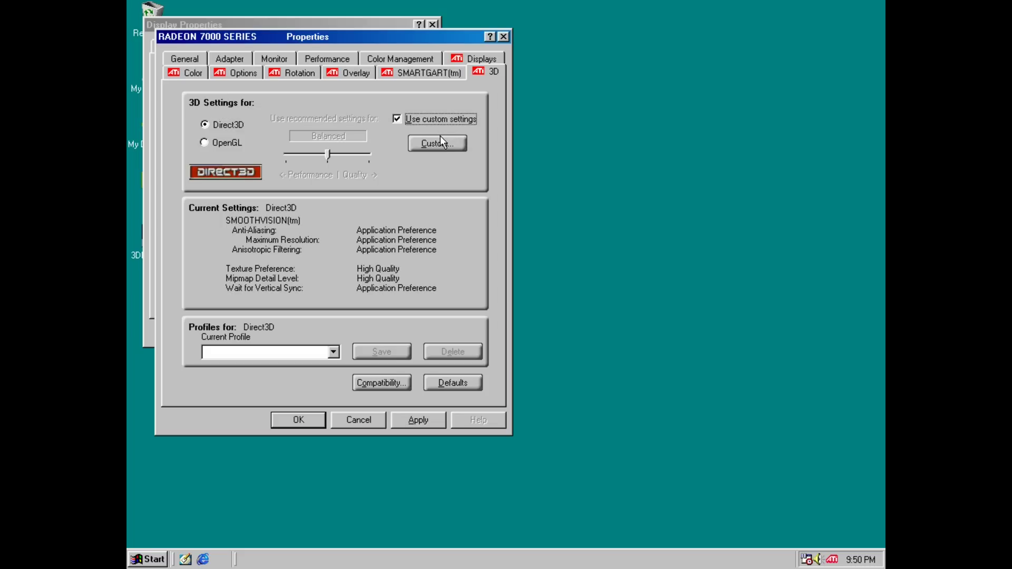
{"action": "left_click", "coordinate": [441, 143]}
{"action": "left_click", "coordinate": [454, 374]}
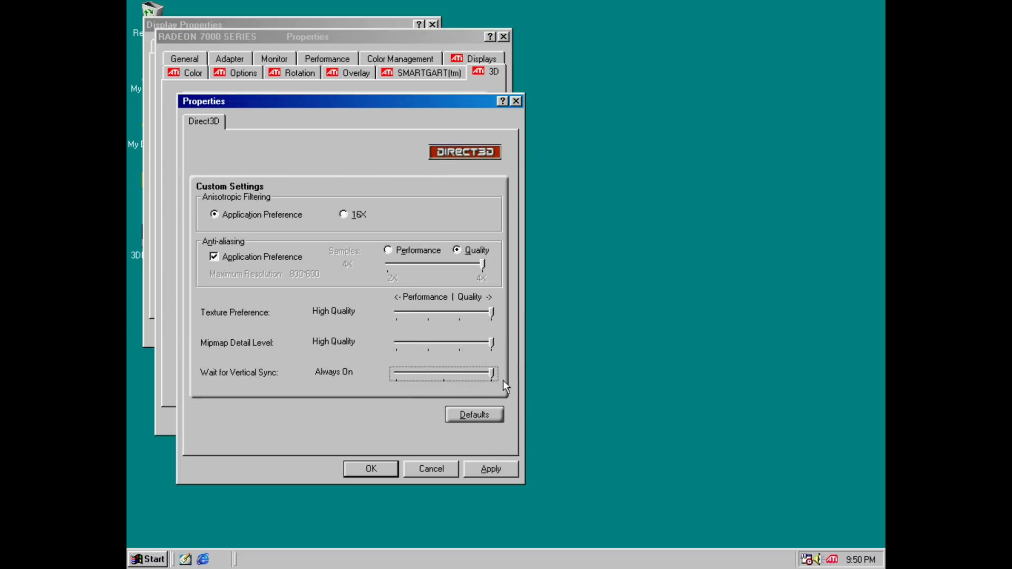
{"action": "left_click", "coordinate": [482, 470]}
{"action": "left_click", "coordinate": [372, 469]}
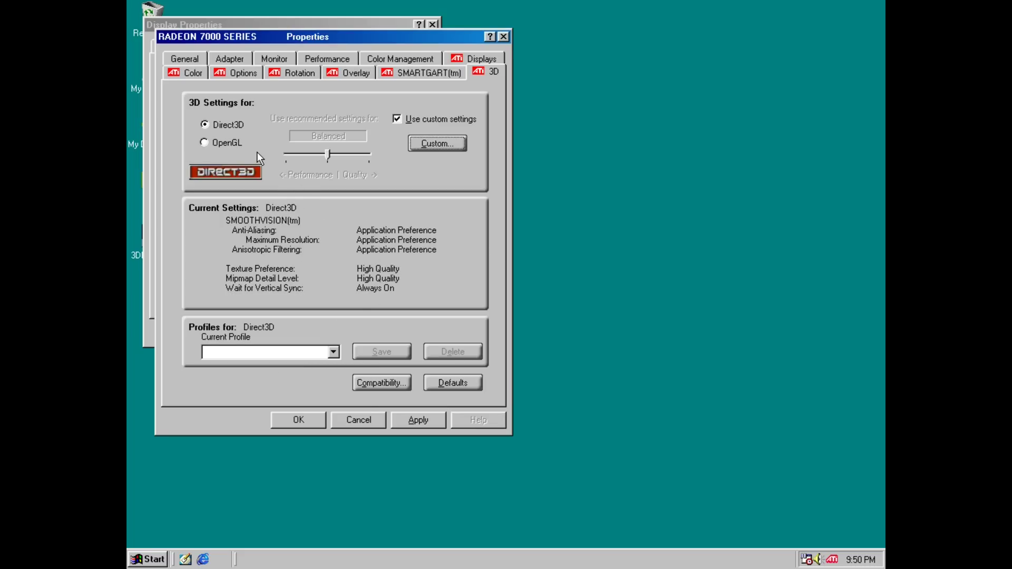
Set Anisotropic Filtering to 16X in the Radeon 7000's custom Direct3D settings and apply it
{"action": "left_click", "coordinate": [446, 147]}
{"action": "left_click", "coordinate": [358, 215]}
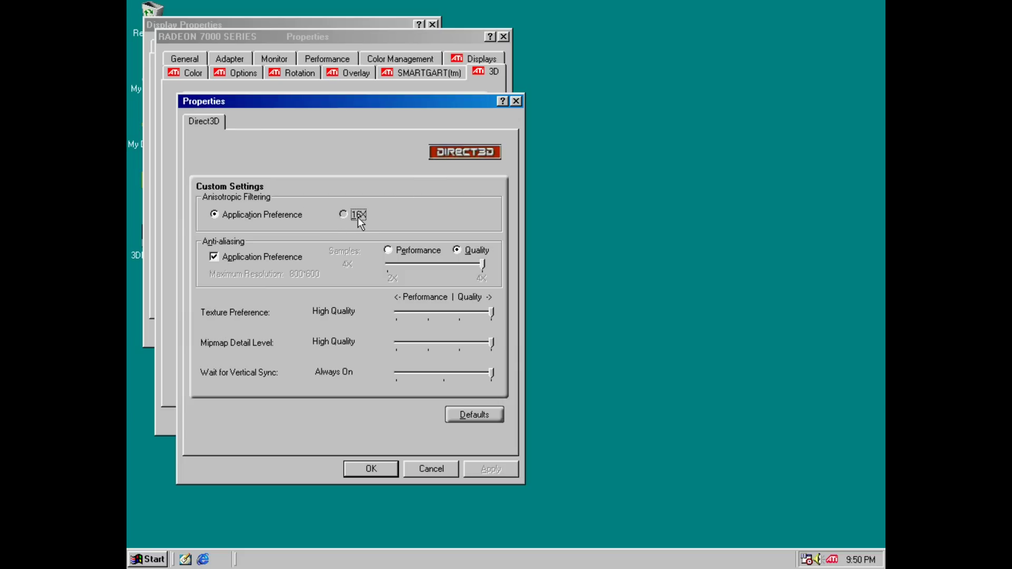
{"action": "left_click", "coordinate": [484, 465]}
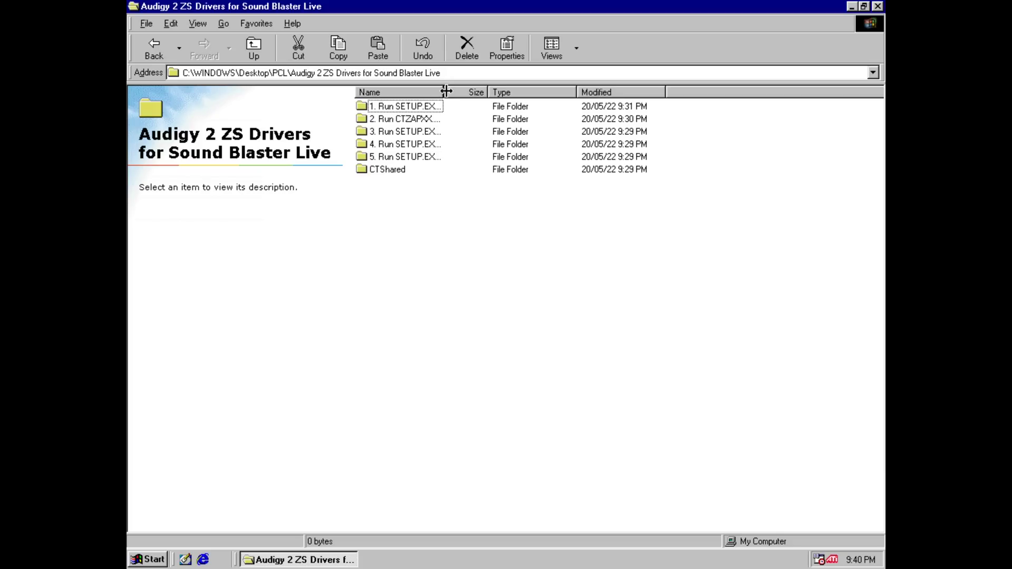
Run Setup from the Creative System Information Utility folder of the Audigy 2 ZS drivers and finish the installation
{"action": "left_click_drag", "start_coordinate": [446, 91], "coordinate": [538, 92]}
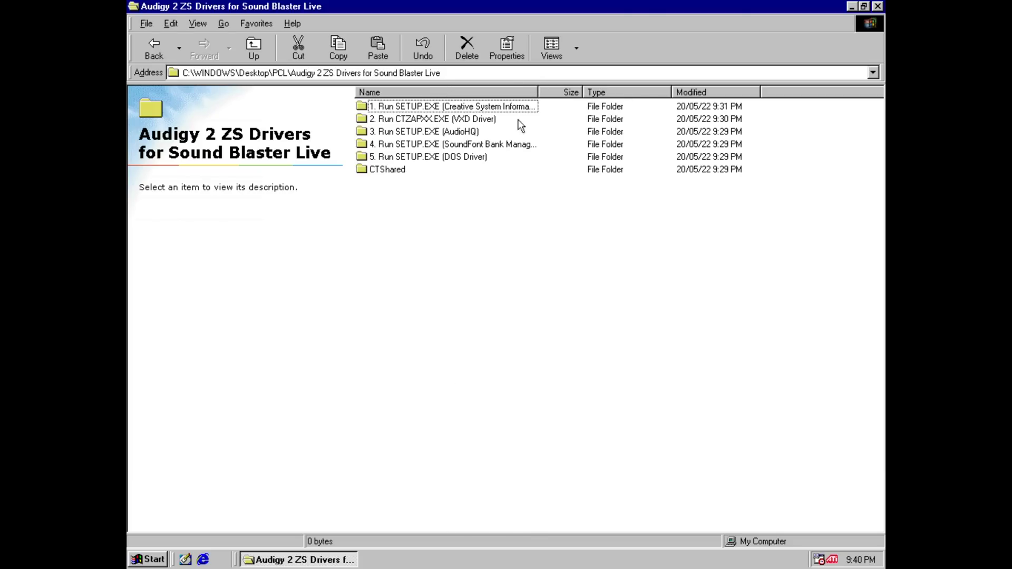
{"action": "double_click", "coordinate": [468, 106]}
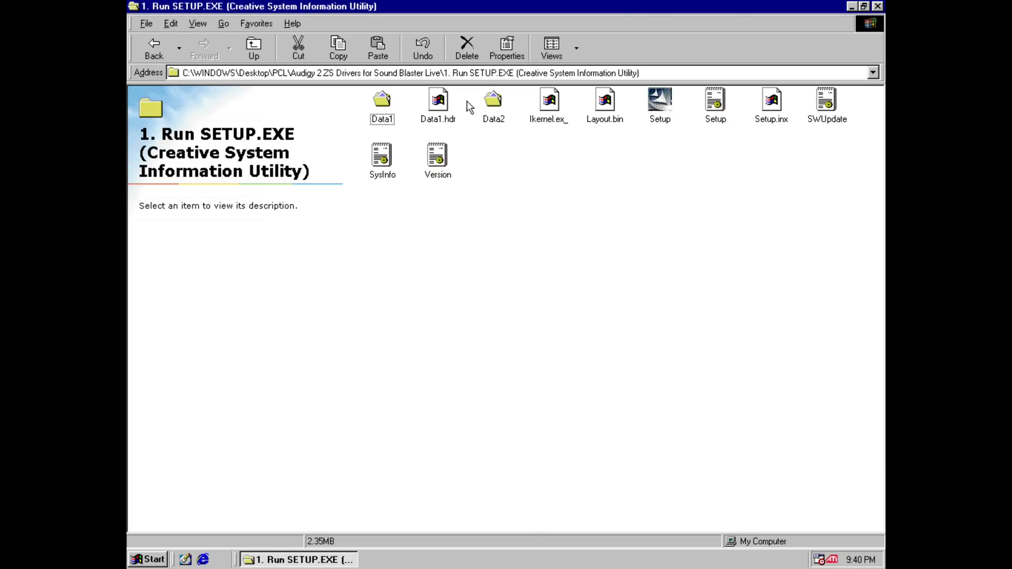
{"action": "double_click", "coordinate": [660, 102]}
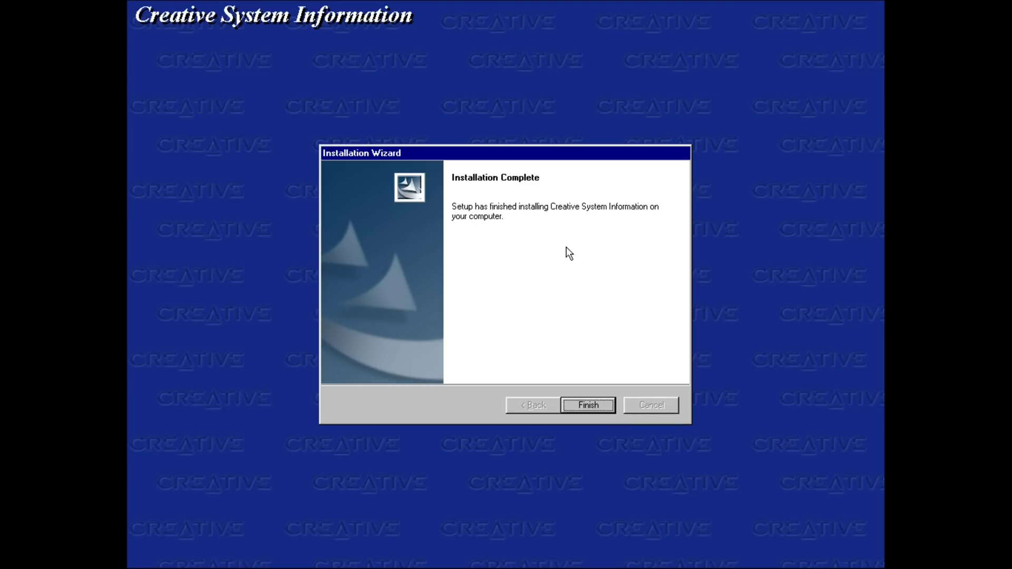
{"action": "left_click", "coordinate": [587, 406]}
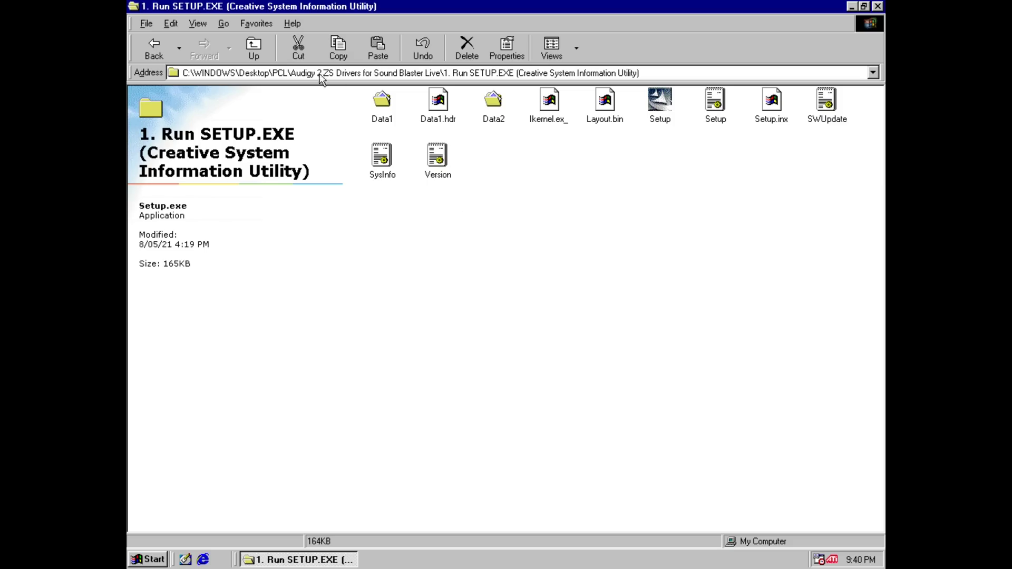
Run Ctzapxx from the VXD Driver folder and install the Creative VXD Drivers
{"action": "left_click", "coordinate": [253, 48]}
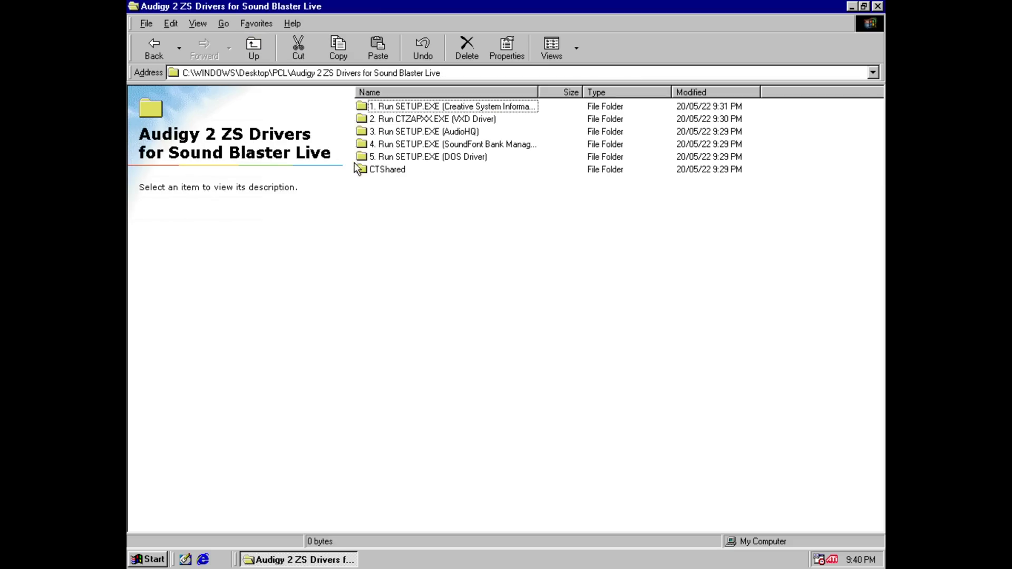
{"action": "double_click", "coordinate": [422, 120]}
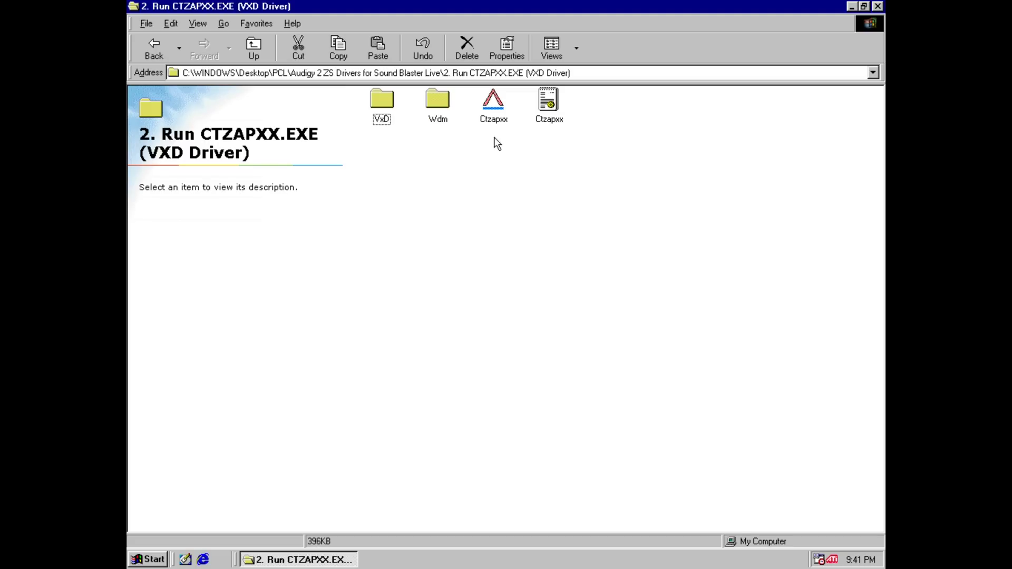
{"action": "double_click", "coordinate": [501, 104]}
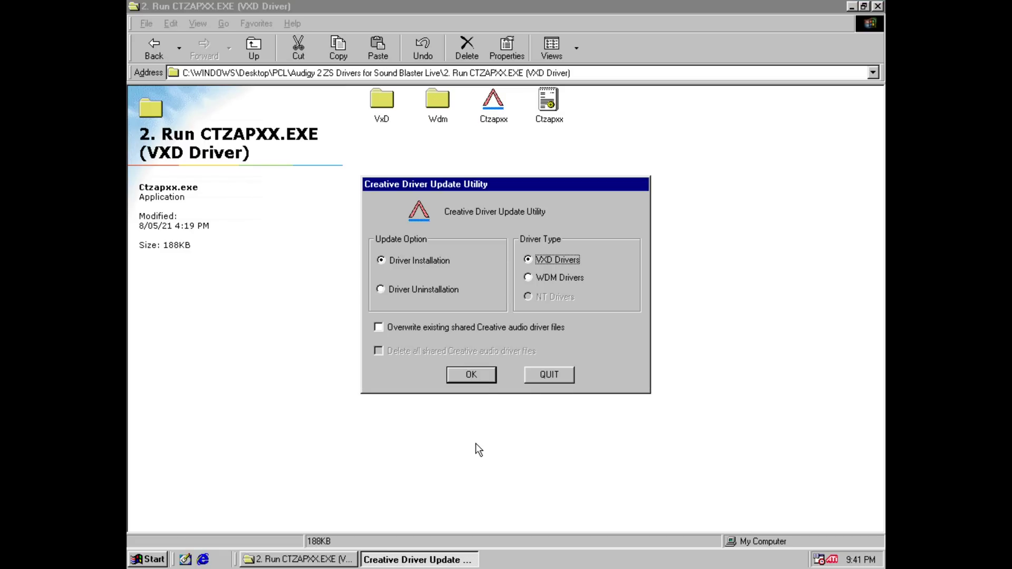
{"action": "left_click", "coordinate": [480, 377]}
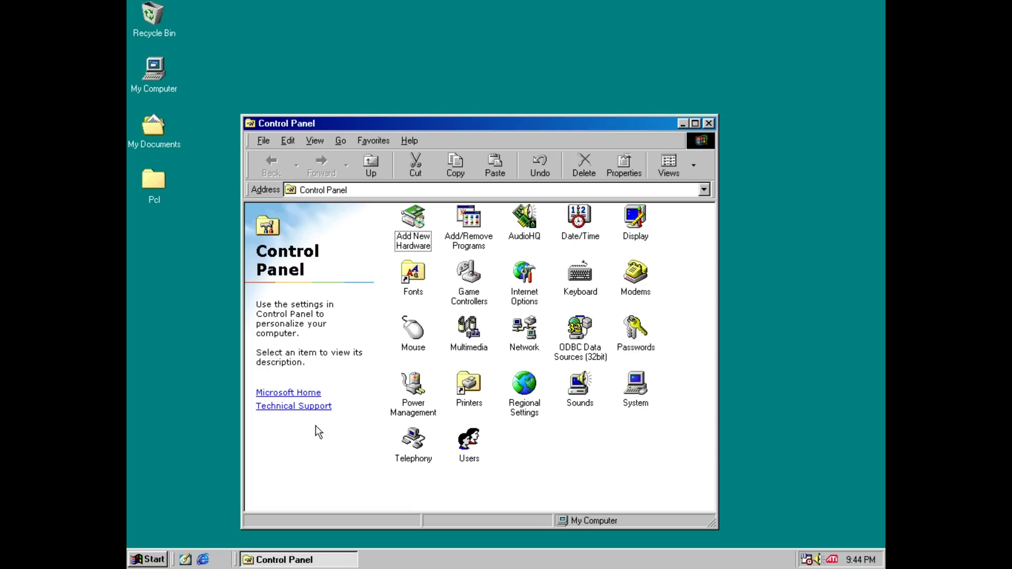
Adjust the advanced playback properties of SB Live! Wave Out in the Multimedia settings and accept the changes
{"action": "double_click", "coordinate": [480, 330]}
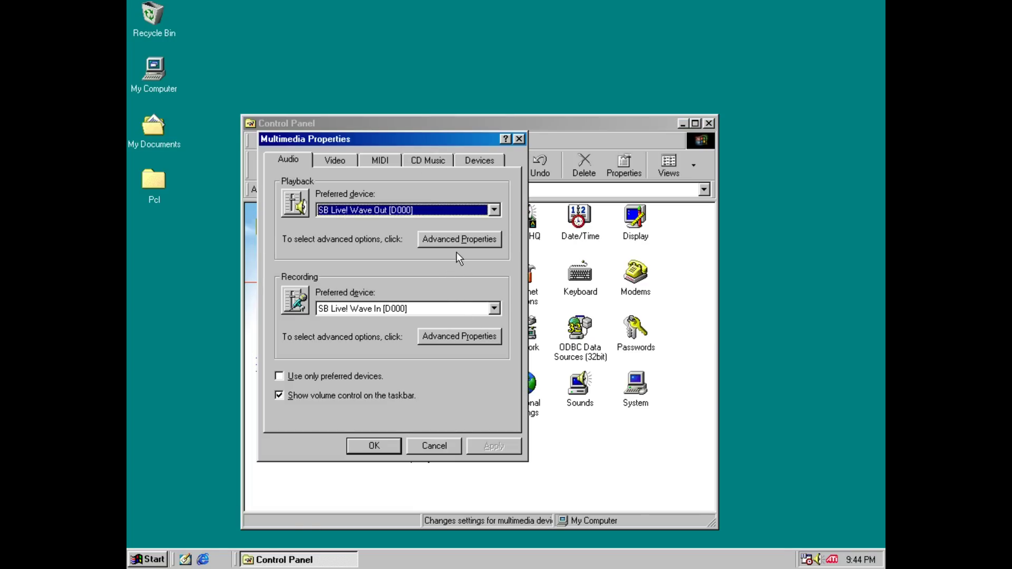
{"action": "left_click", "coordinate": [460, 241]}
{"action": "left_click", "coordinate": [352, 209]}
{"action": "left_click_drag", "start_coordinate": [453, 347], "coordinate": [492, 363]}
{"action": "left_click", "coordinate": [407, 443]}
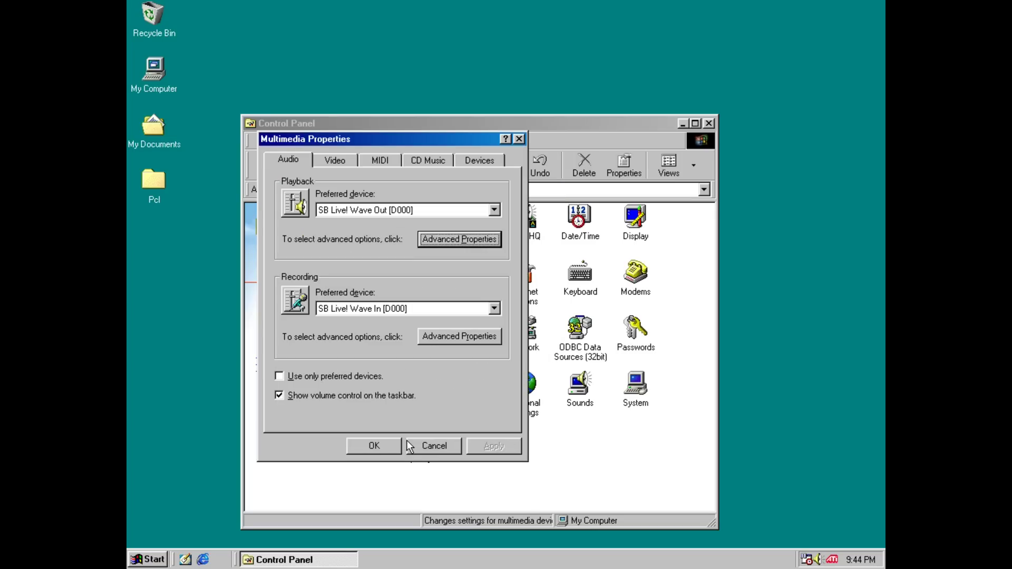
{"action": "left_click", "coordinate": [390, 443]}
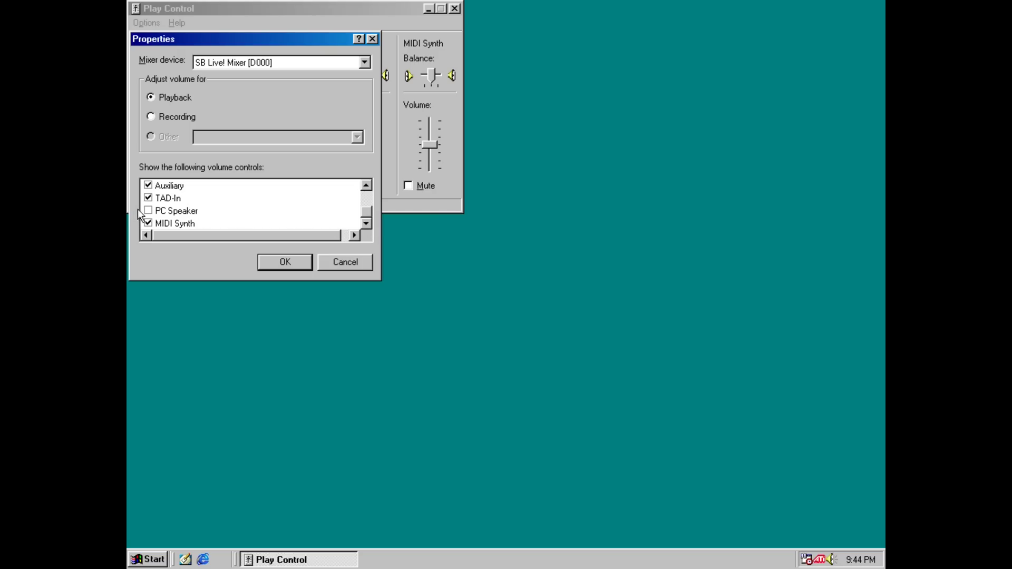
Show the PC Speaker control in the SB Live! playback mixer and lower its volume to the minimum
{"action": "left_click", "coordinate": [148, 210]}
{"action": "left_click", "coordinate": [283, 264]}
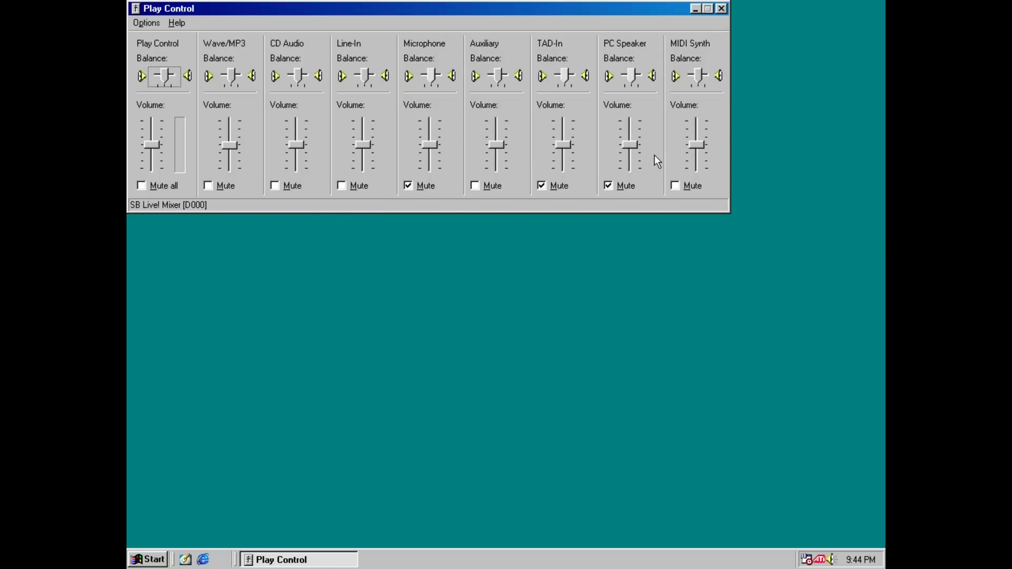
{"action": "left_click_drag", "start_coordinate": [634, 148], "coordinate": [634, 178]}
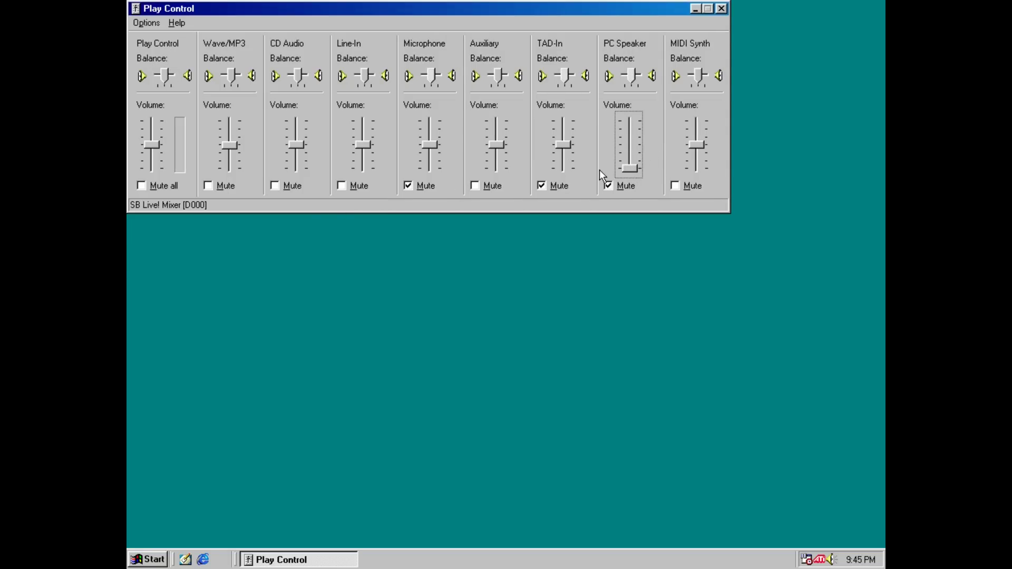
Lower the TAD-In, Auxiliary, Microphone, Line-In and CD Audio volumes to the minimum, and mute Auxiliary, Line-In and CD Audio
{"action": "left_click_drag", "start_coordinate": [574, 150], "coordinate": [566, 153]}
{"action": "left_click_drag", "start_coordinate": [498, 147], "coordinate": [492, 199]}
{"action": "left_click", "coordinate": [476, 189]}
{"action": "left_click_drag", "start_coordinate": [426, 147], "coordinate": [429, 170]}
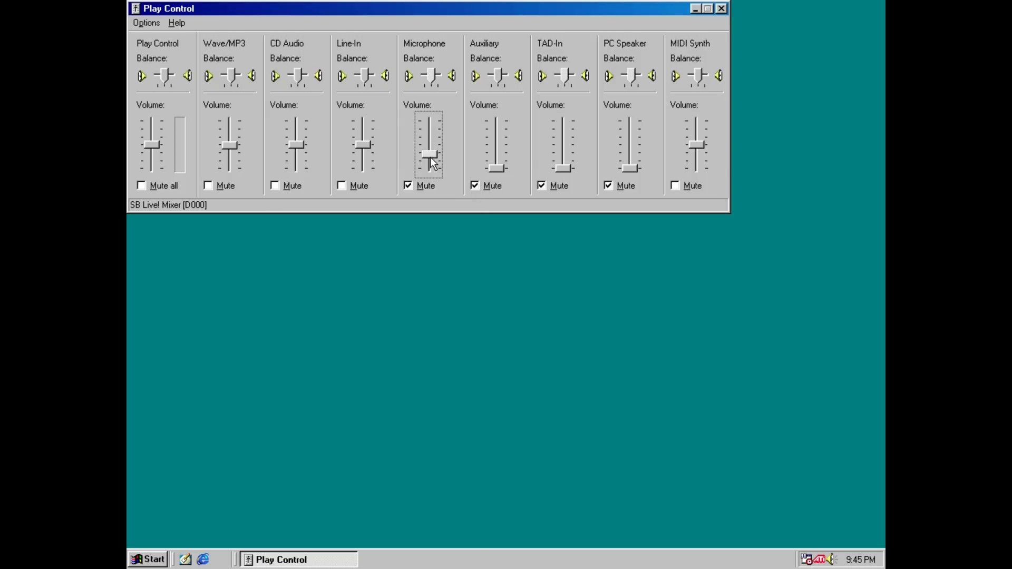
{"action": "left_click_drag", "start_coordinate": [362, 153], "coordinate": [356, 194]}
{"action": "left_click", "coordinate": [348, 188]}
{"action": "left_click", "coordinate": [294, 185]}
{"action": "left_click_drag", "start_coordinate": [297, 146], "coordinate": [299, 187]}
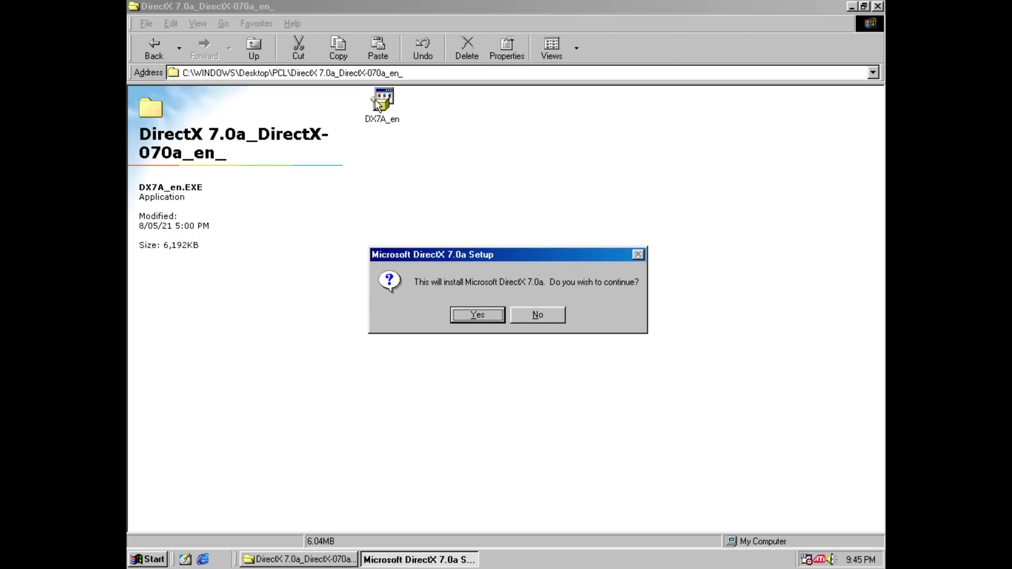
Install Microsoft DirectX 7.0a, accepting its license agreement
{"action": "left_click", "coordinate": [469, 317]}
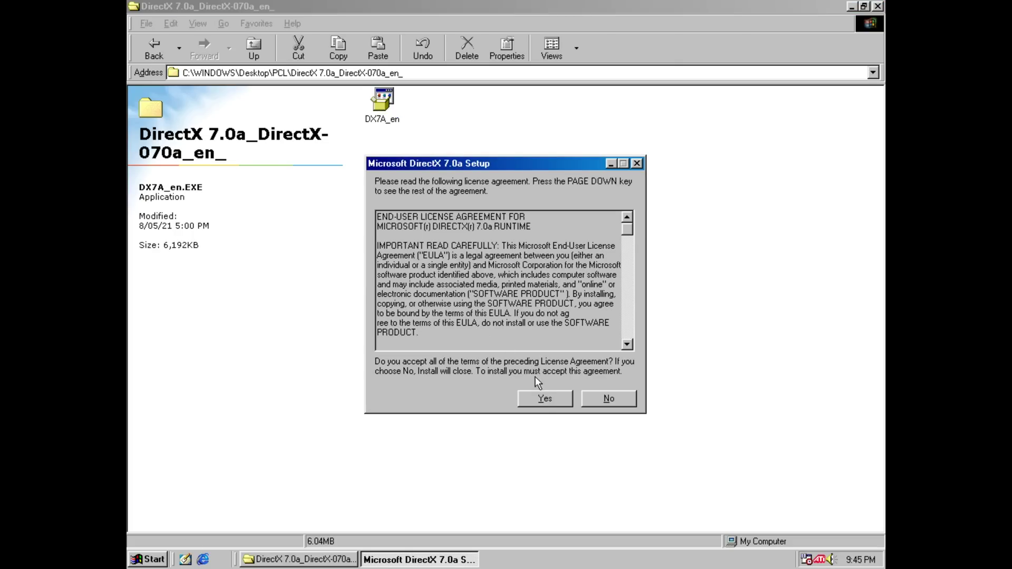
{"action": "left_click", "coordinate": [535, 403]}
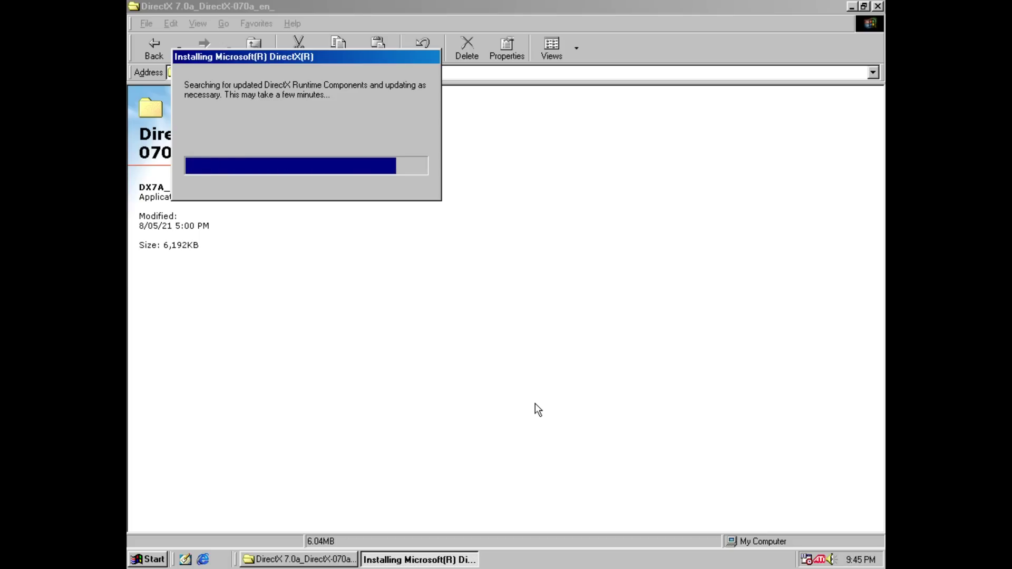
{"action": "left_click", "coordinate": [501, 316]}
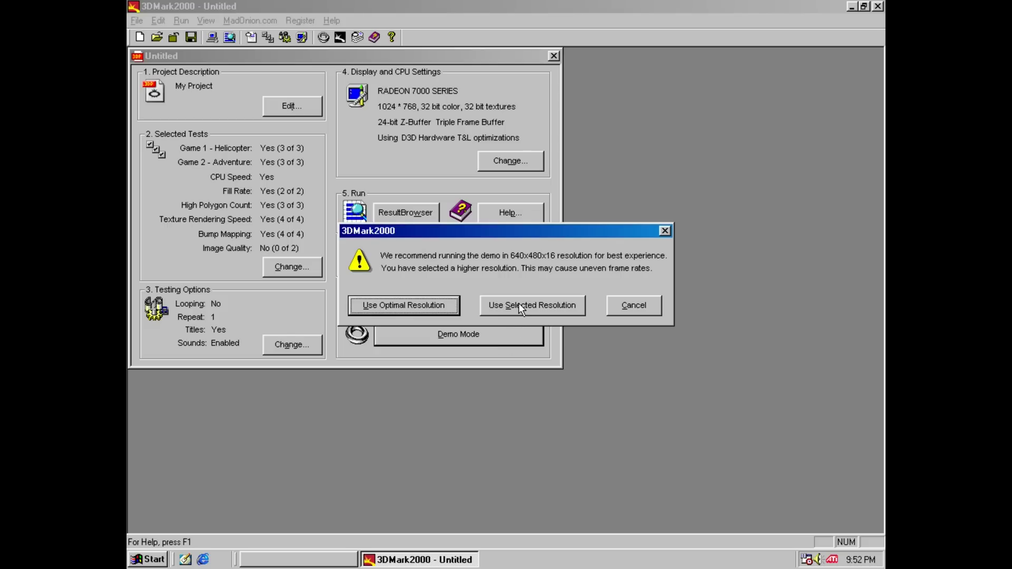
Start the 3DMark2000 demo at the selected 1024 by 768, 32-bit resolution
{"action": "left_click", "coordinate": [518, 303]}
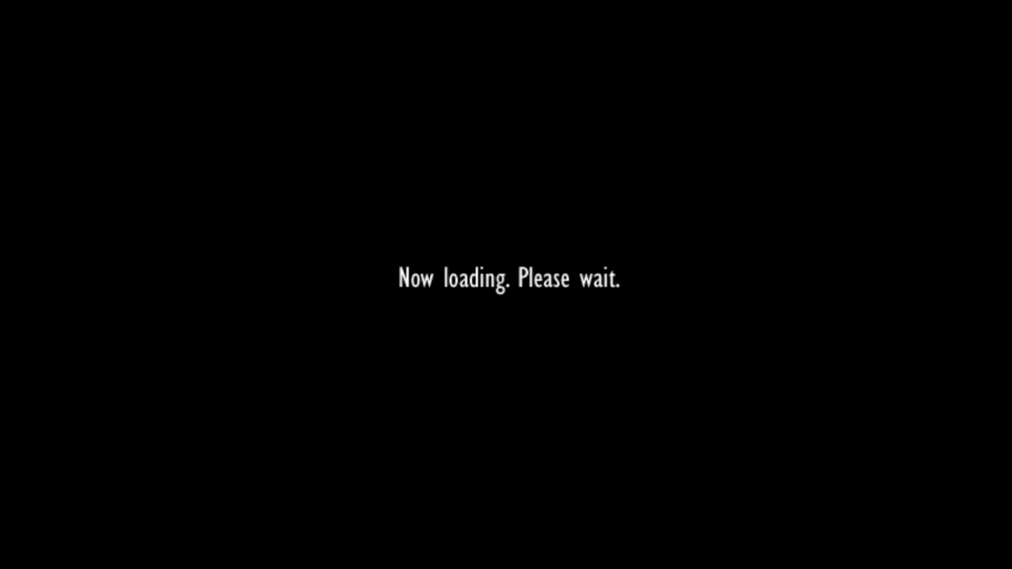